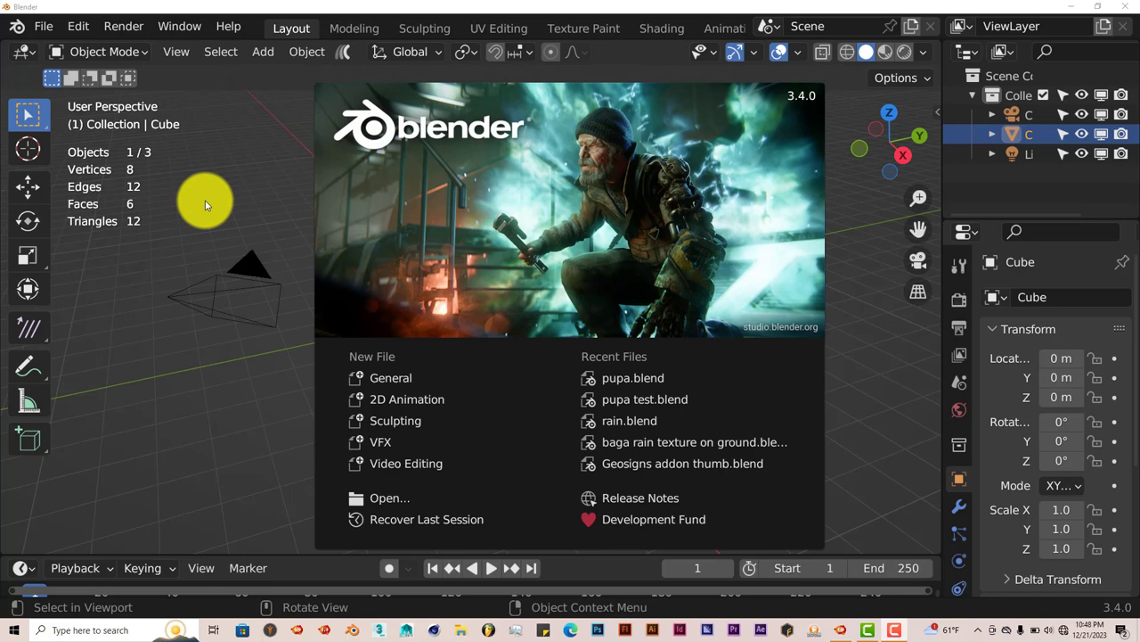
# - Search the add-ons for 'drop', confirm Droplet Generator is ticked, and close Preferences
pyautogui.click(74, 32)
pyautogui.click(75, 32)
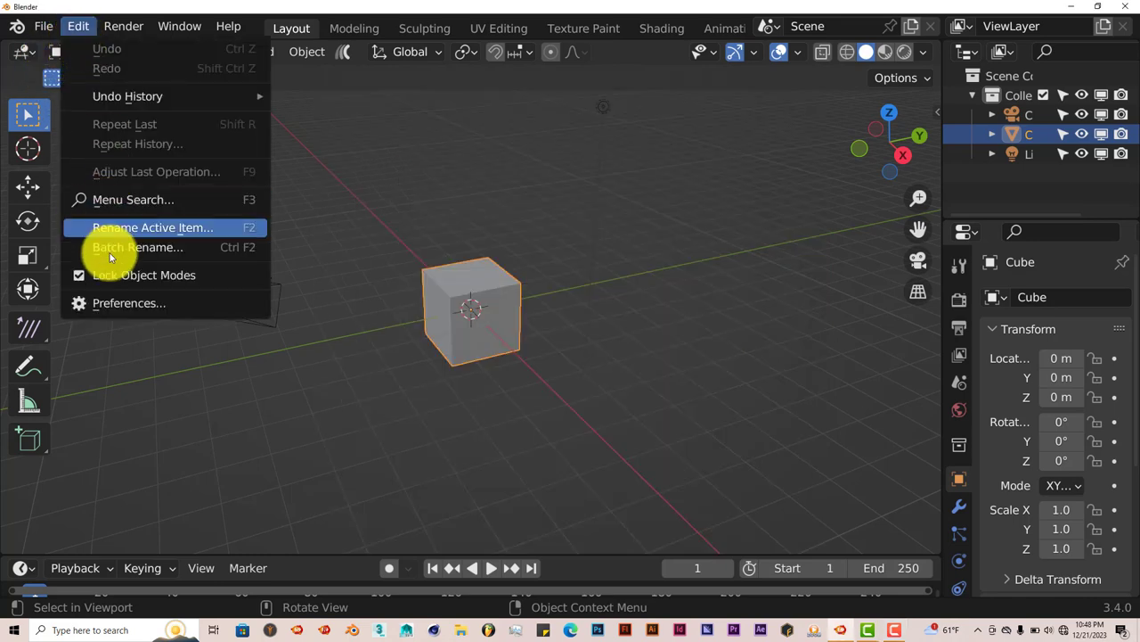
pyautogui.click(114, 303)
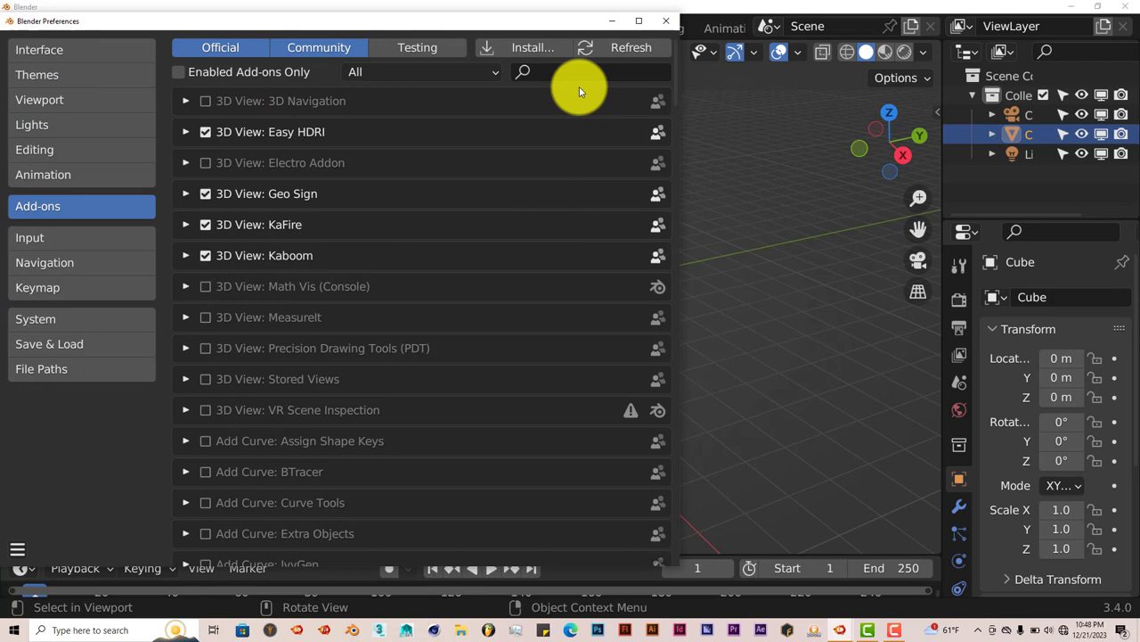
pyautogui.click(546, 53)
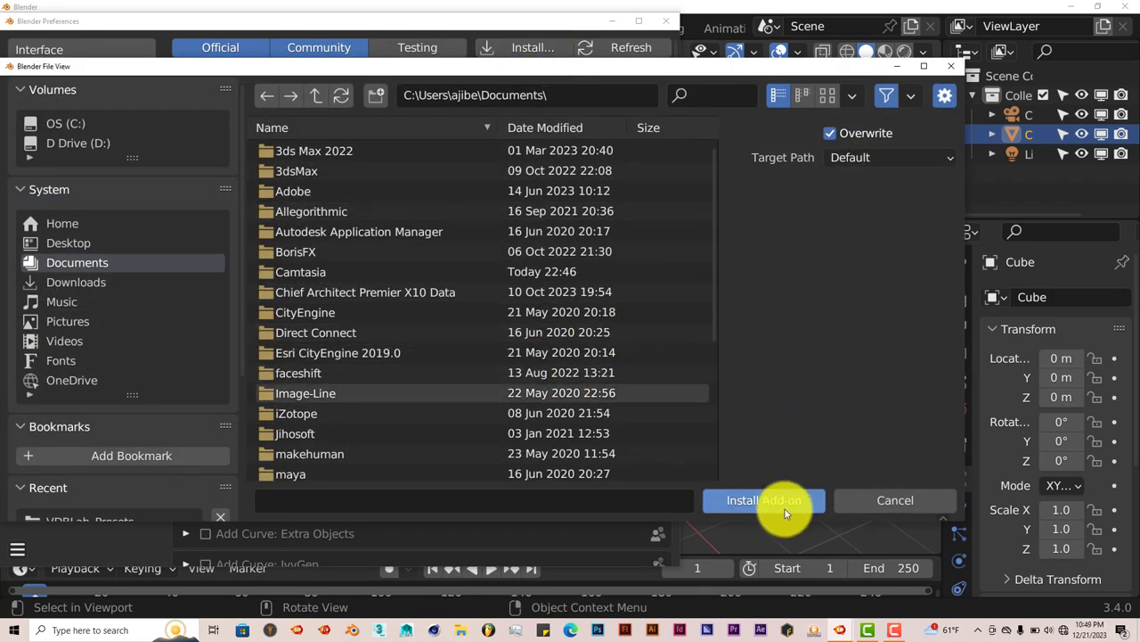
pyautogui.click(949, 72)
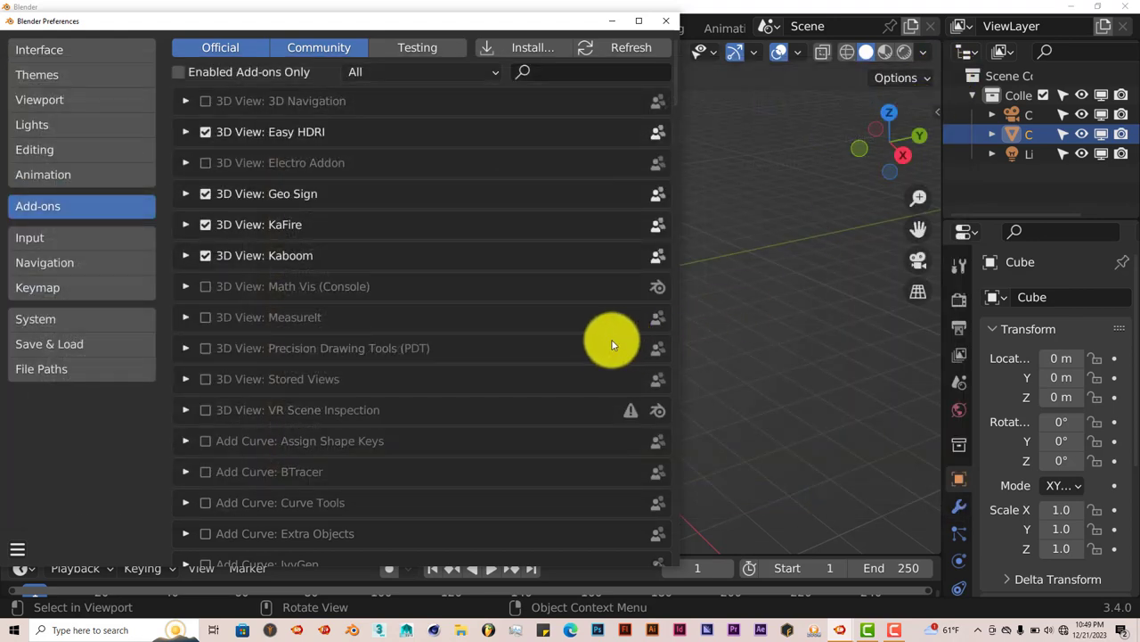
pyautogui.click(573, 75)
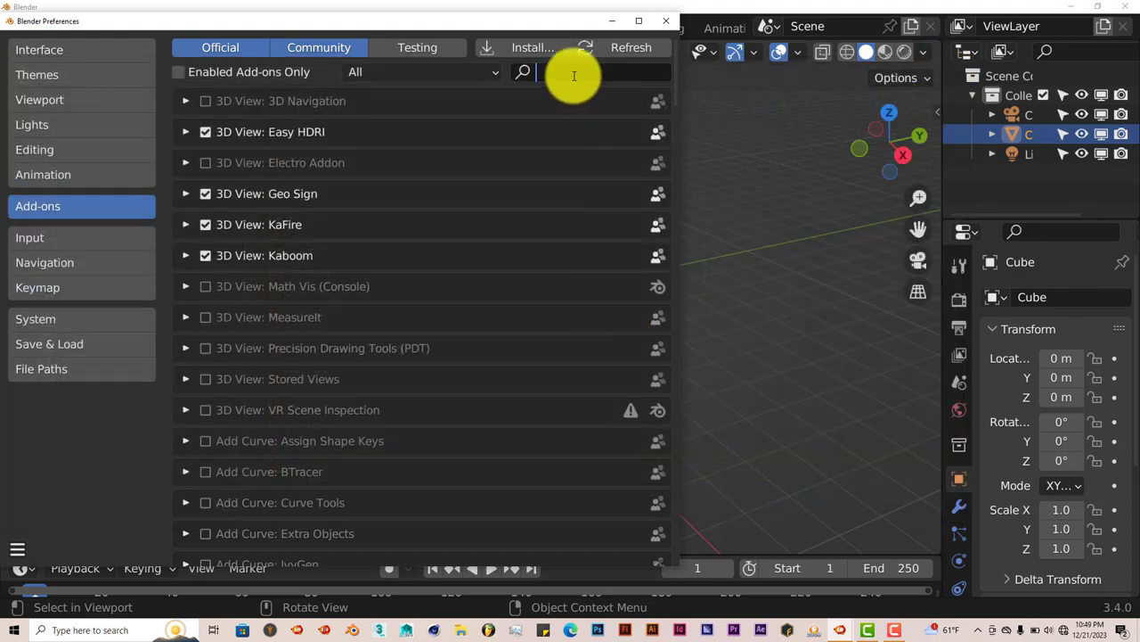
pyautogui.write('drop')
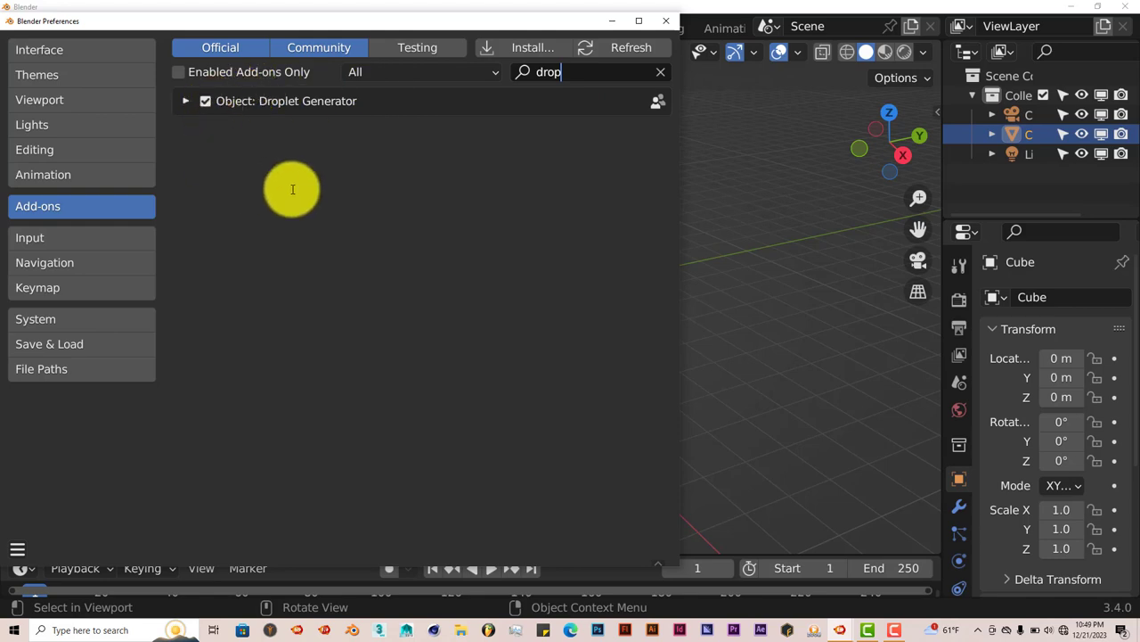
pyautogui.click(662, 25)
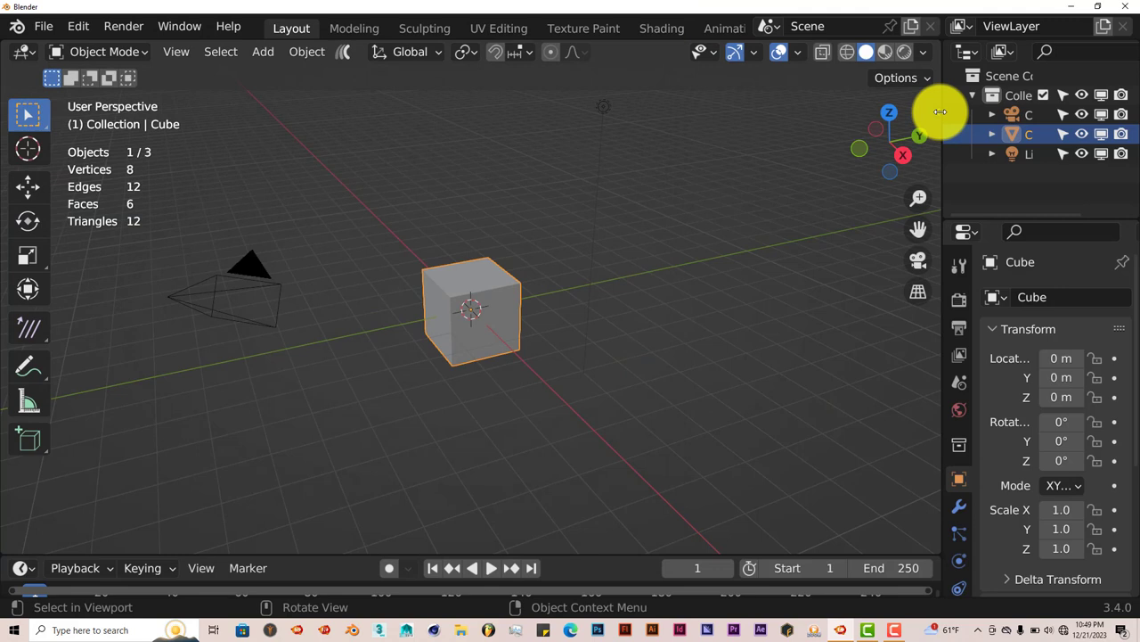
# - Show the N sidebar and add droplets to the default cube with the Droplet Generator
pyautogui.press('n')
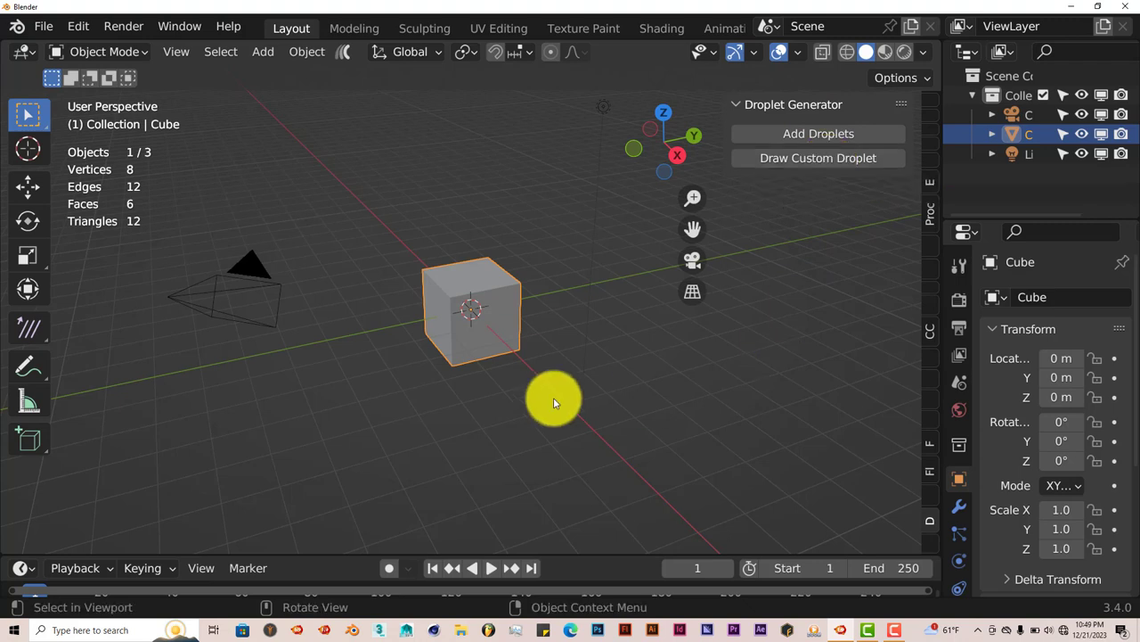
pyautogui.scroll(5, 532, 398)
pyautogui.moveTo(532, 399)
pyautogui.mouseDown(button='middle')
pyautogui.moveTo(501, 398)
pyautogui.moveTo(507, 381)
pyautogui.moveTo(532, 372)
pyautogui.mouseUp(button='middle')
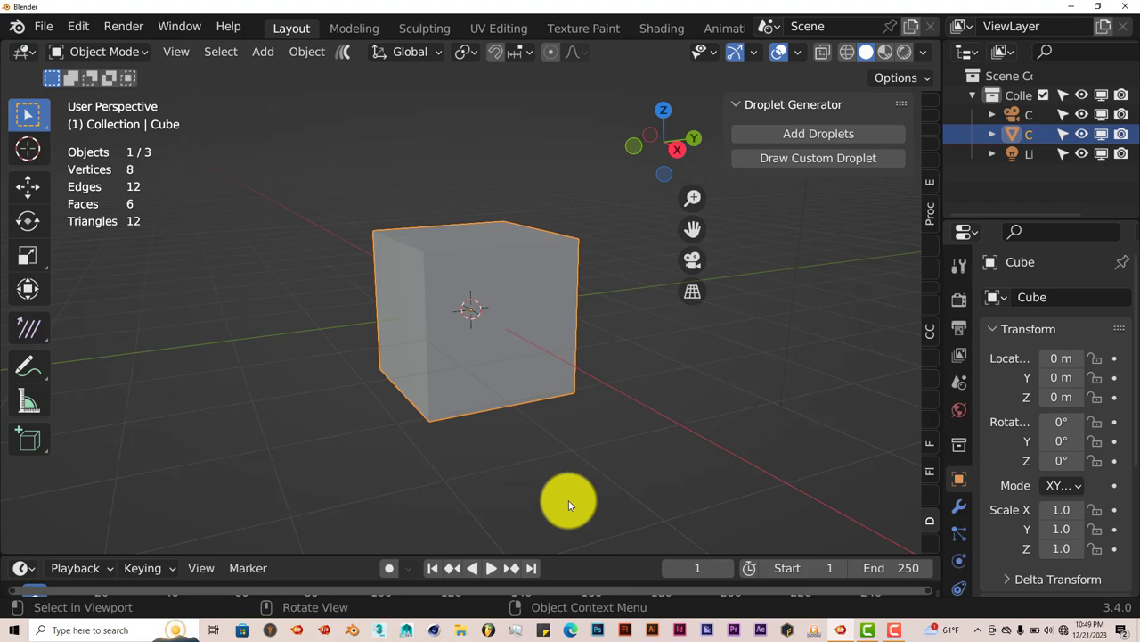
pyautogui.moveTo(527, 452); pyautogui.dragTo(515, 453, button='middle')
pyautogui.scroll(-2, 515, 452)
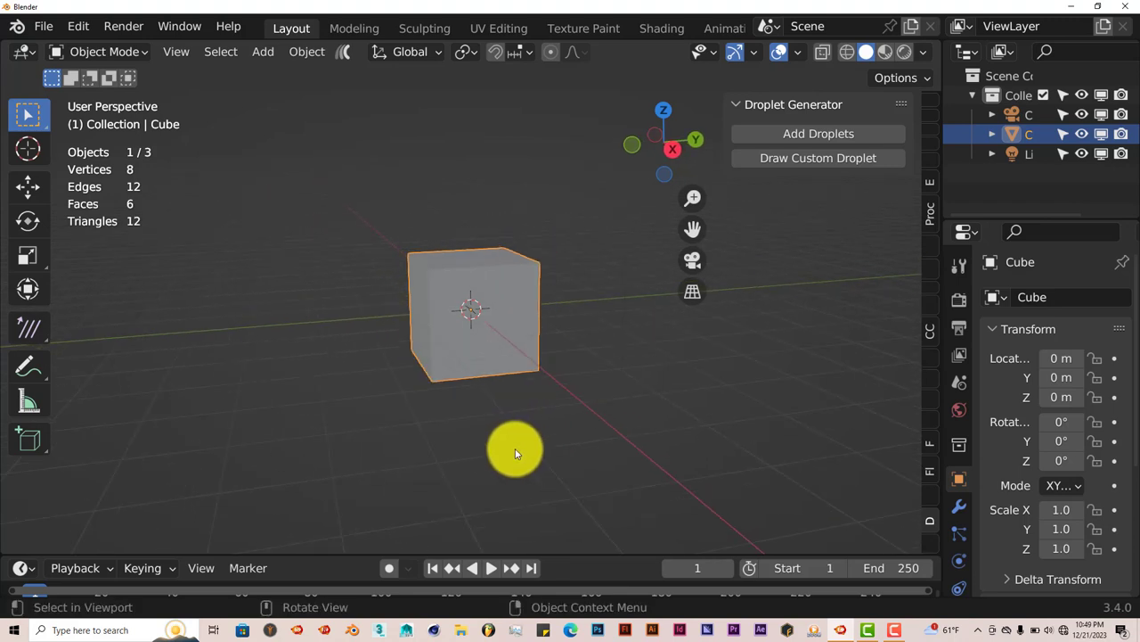
pyautogui.click(796, 136)
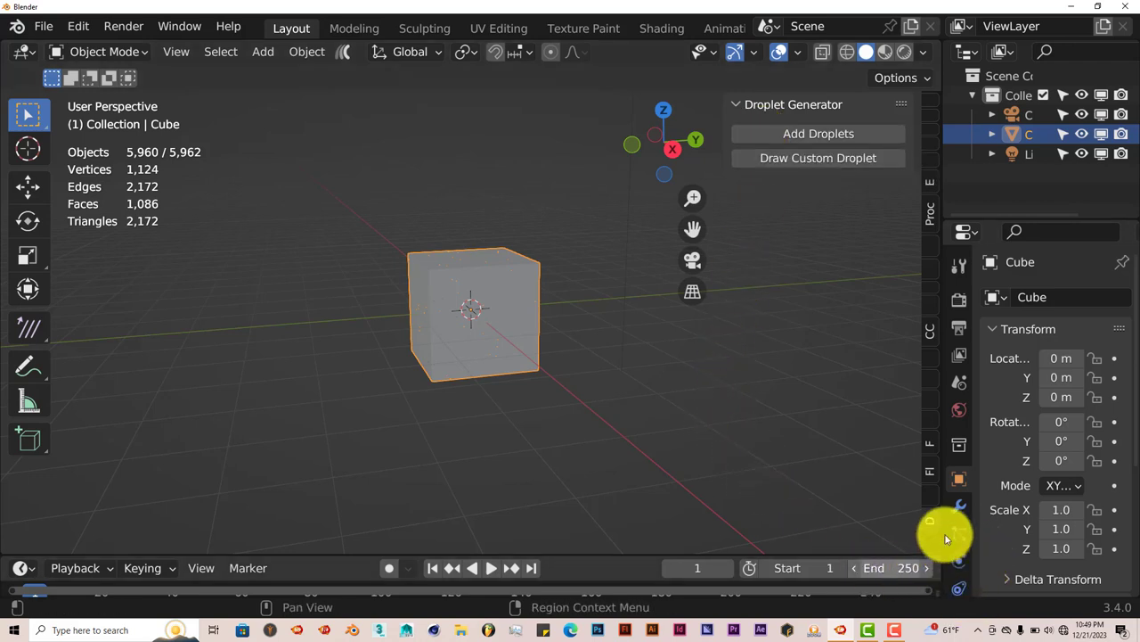
# - Widen the modifier properties and set the droplet Scale to 15
pyautogui.click(962, 509)
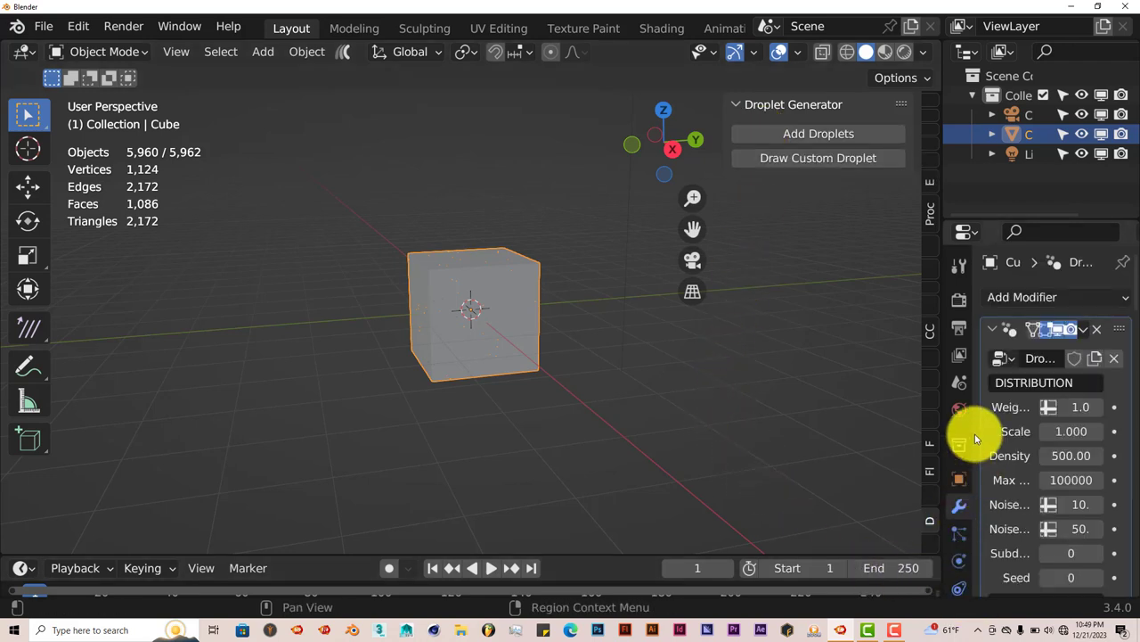
pyautogui.moveTo(940, 379); pyautogui.dragTo(858, 375)
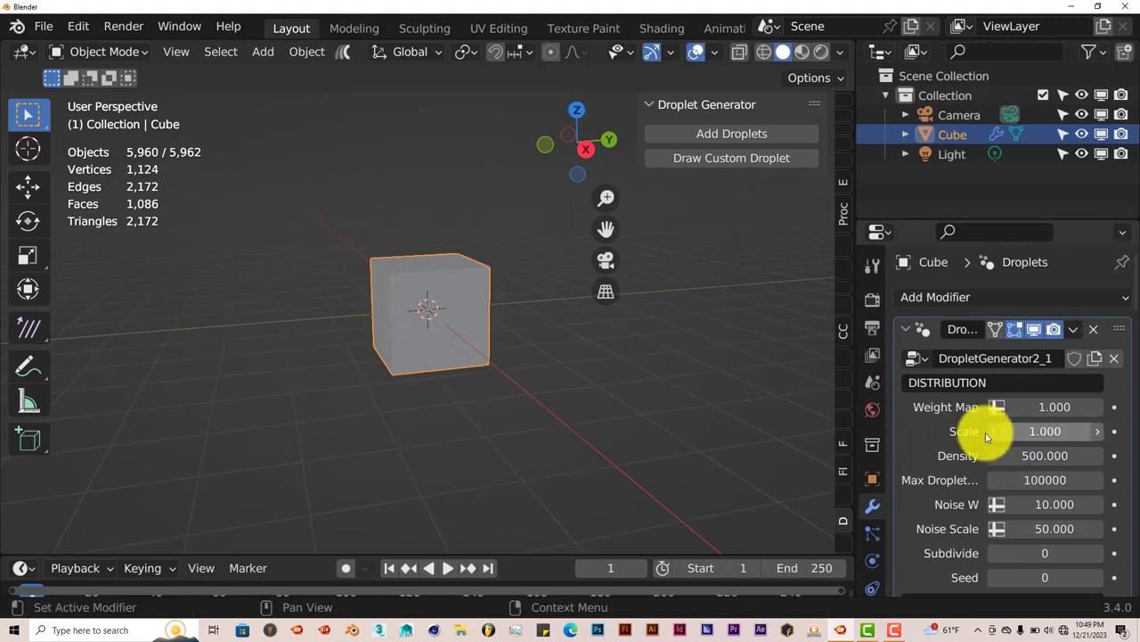
pyautogui.click(1038, 432)
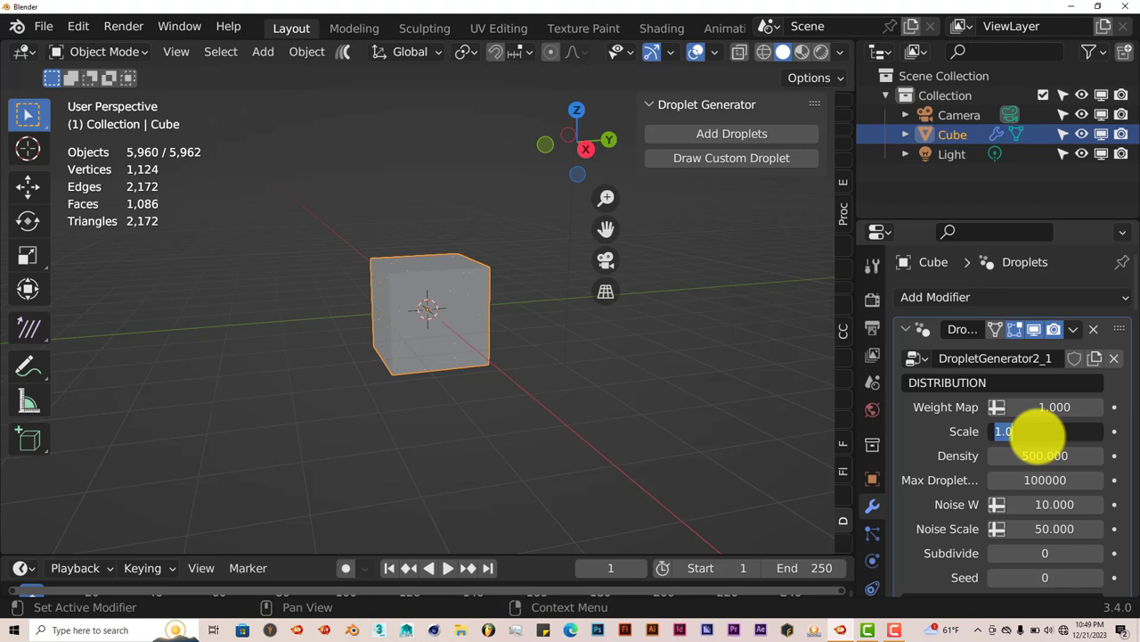
pyautogui.write('15')
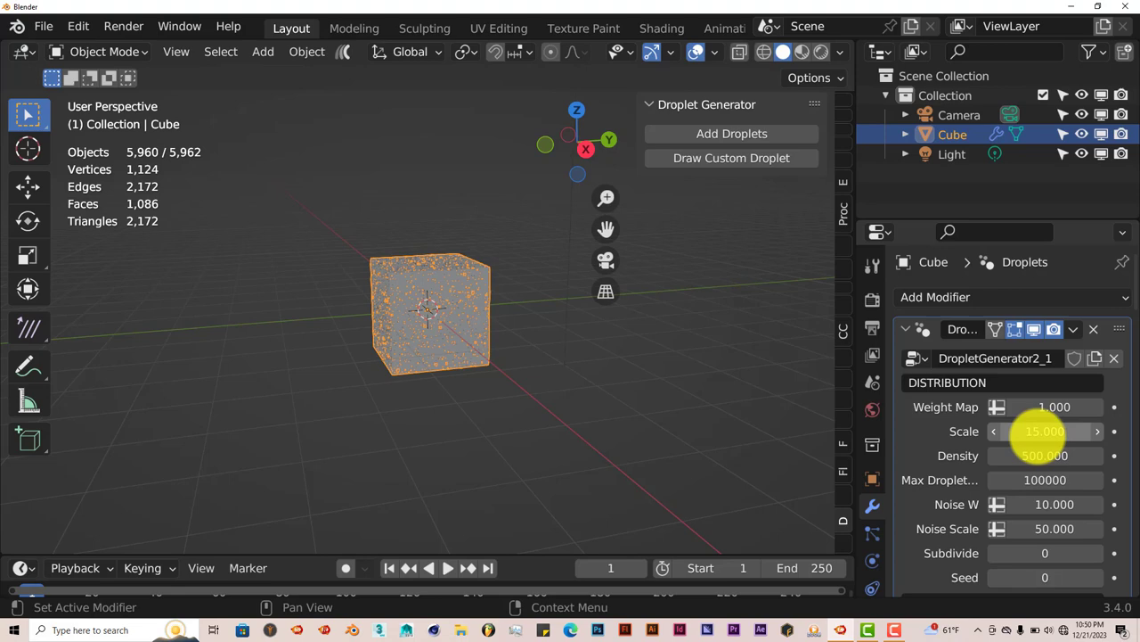
pyautogui.press('Return')
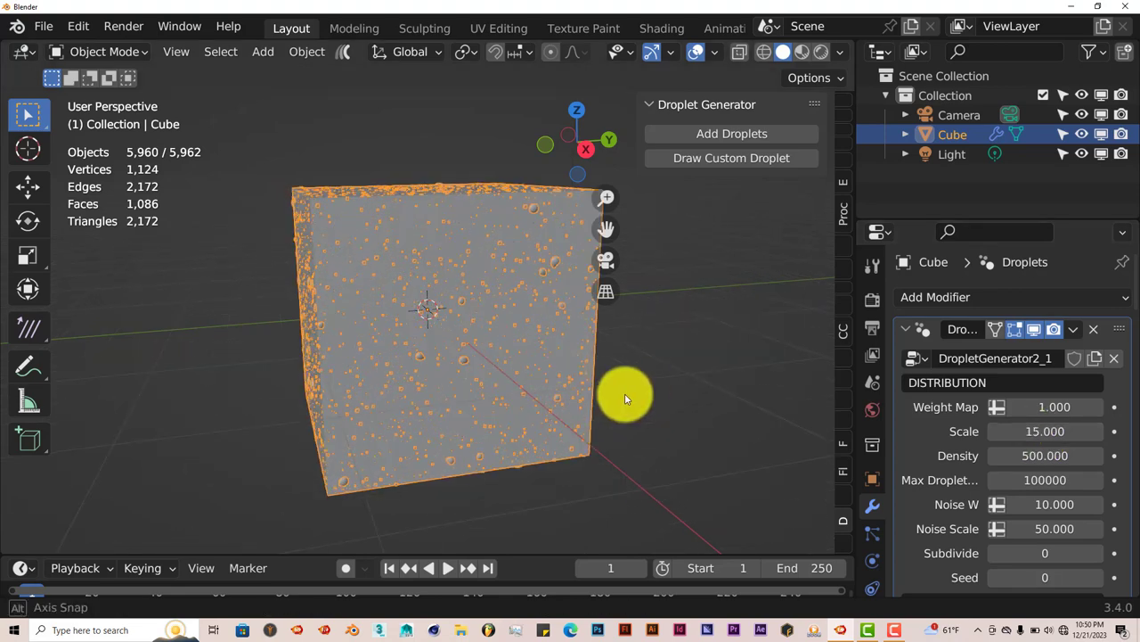
pyautogui.moveTo(624, 398); pyautogui.dragTo(679, 395, button='middle')
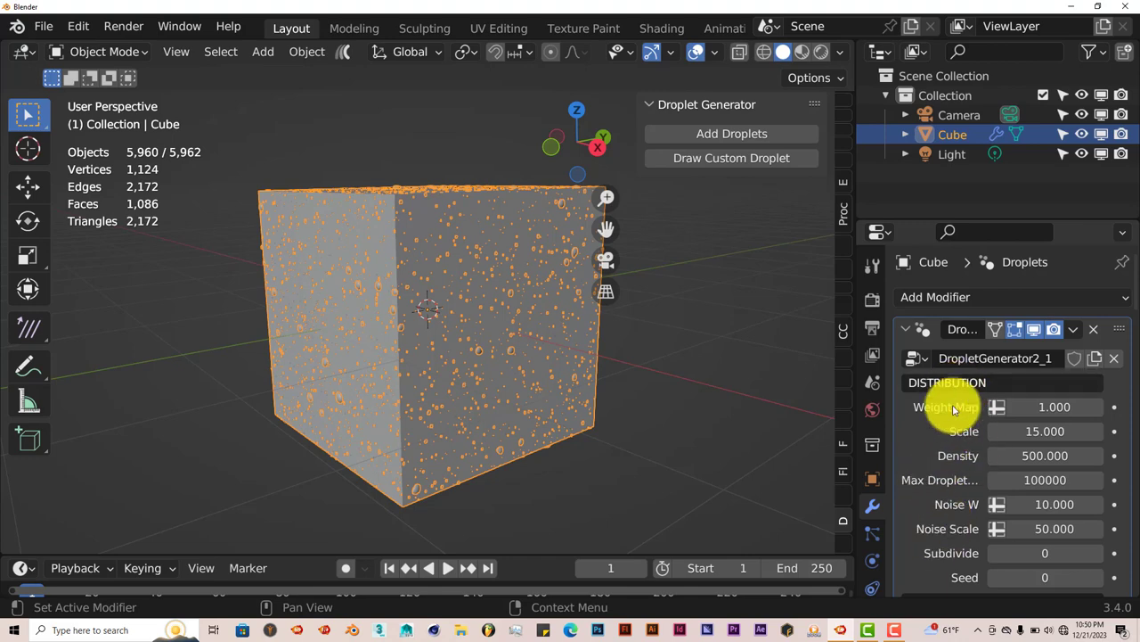
pyautogui.scroll(-6, 950, 410)
pyautogui.scroll(-5, 946, 455)
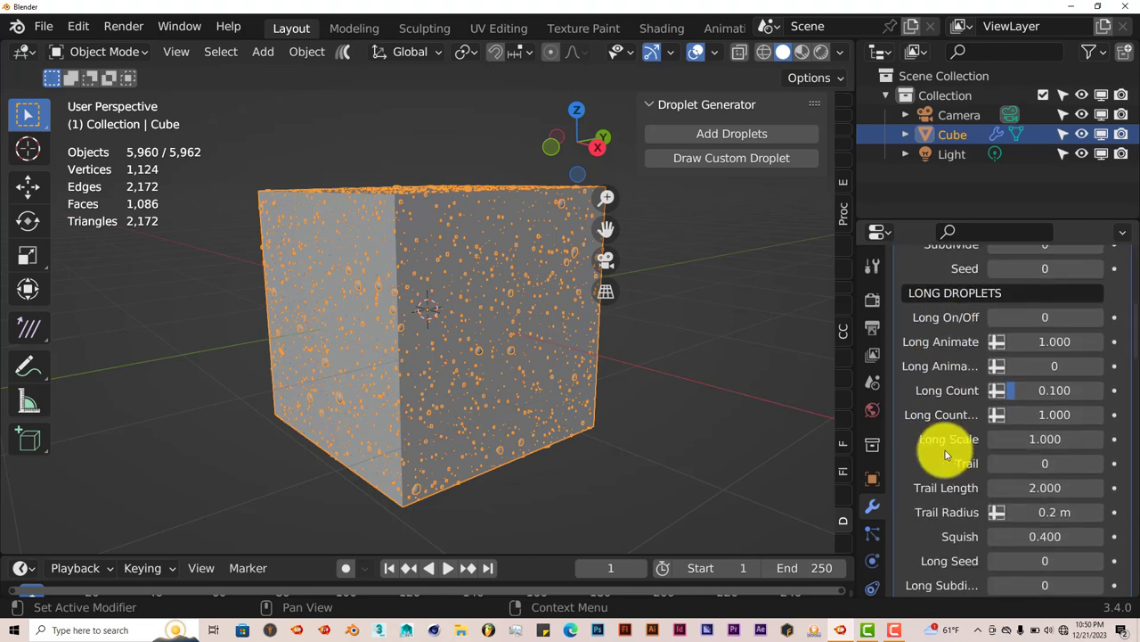
pyautogui.scroll(-10, 943, 490)
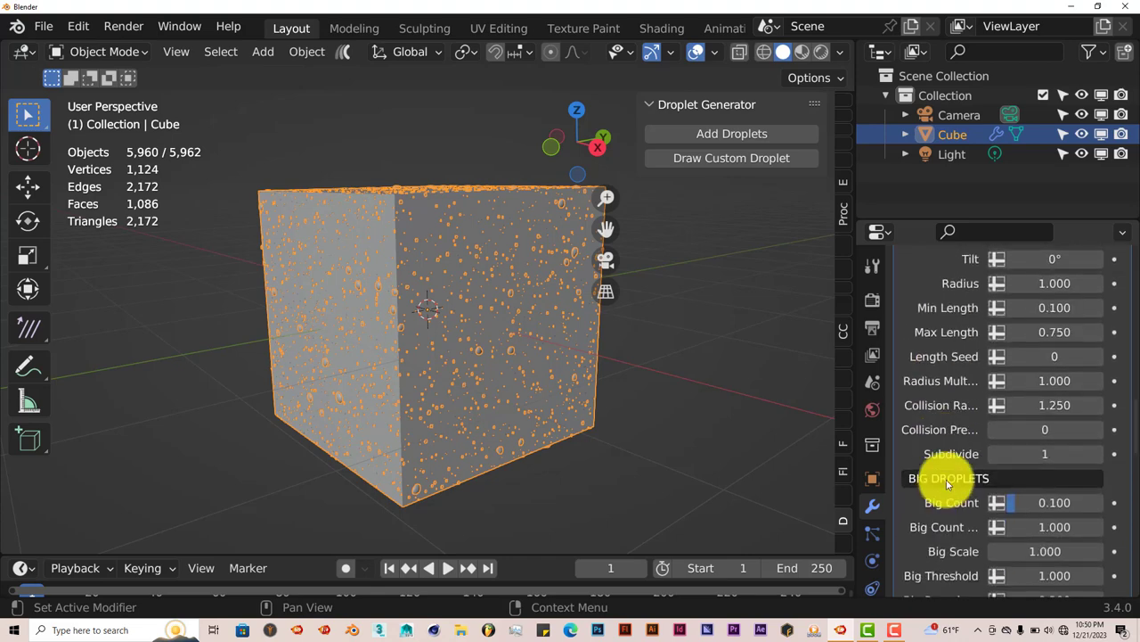
pyautogui.scroll(-7, 947, 484)
pyautogui.scroll(-7, 951, 441)
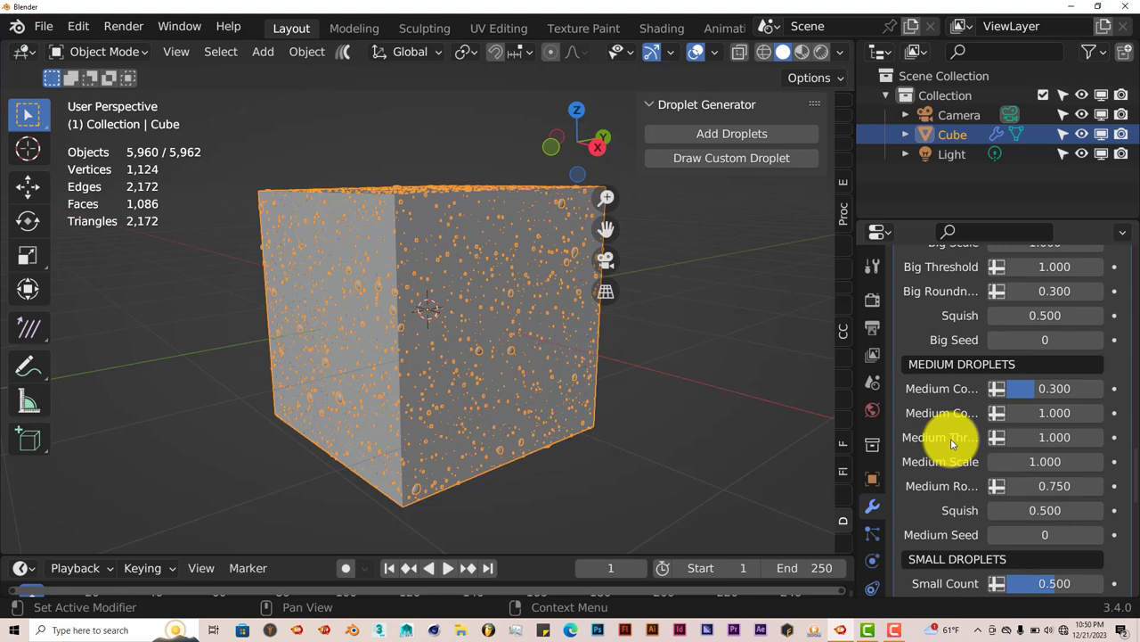
pyautogui.scroll(-8, 948, 465)
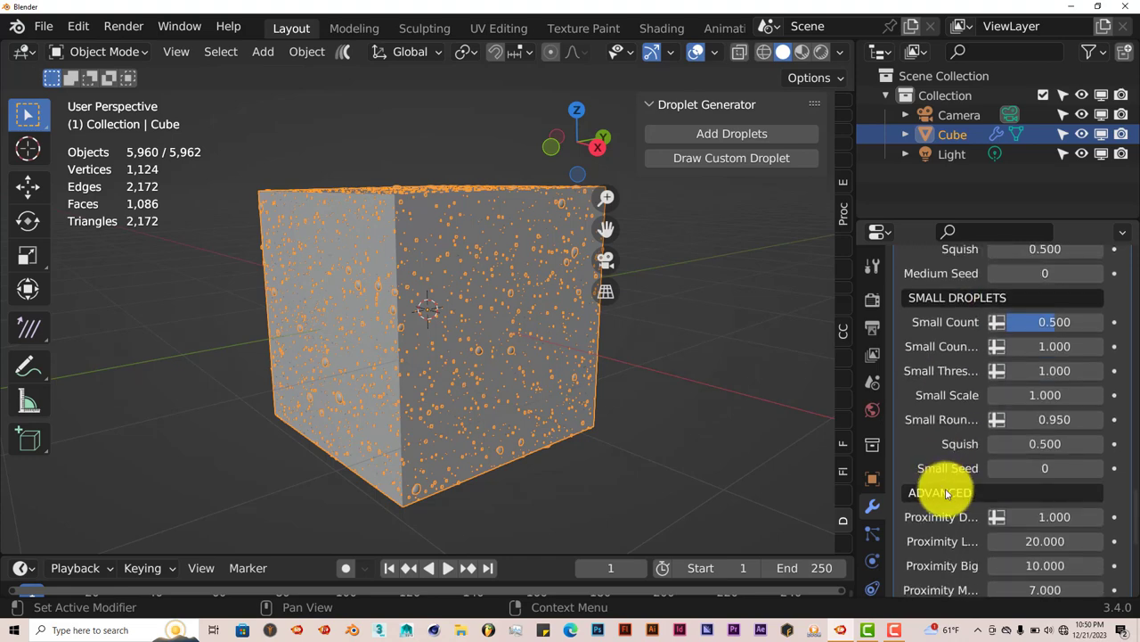
pyautogui.scroll(15, 947, 493)
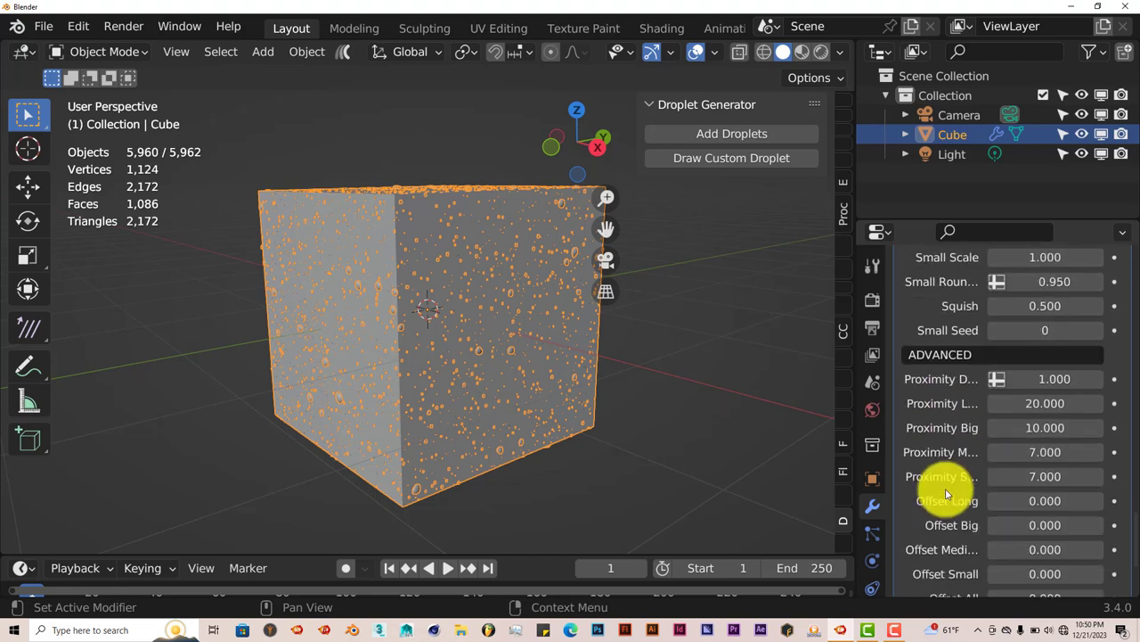
pyautogui.scroll(8, 944, 490)
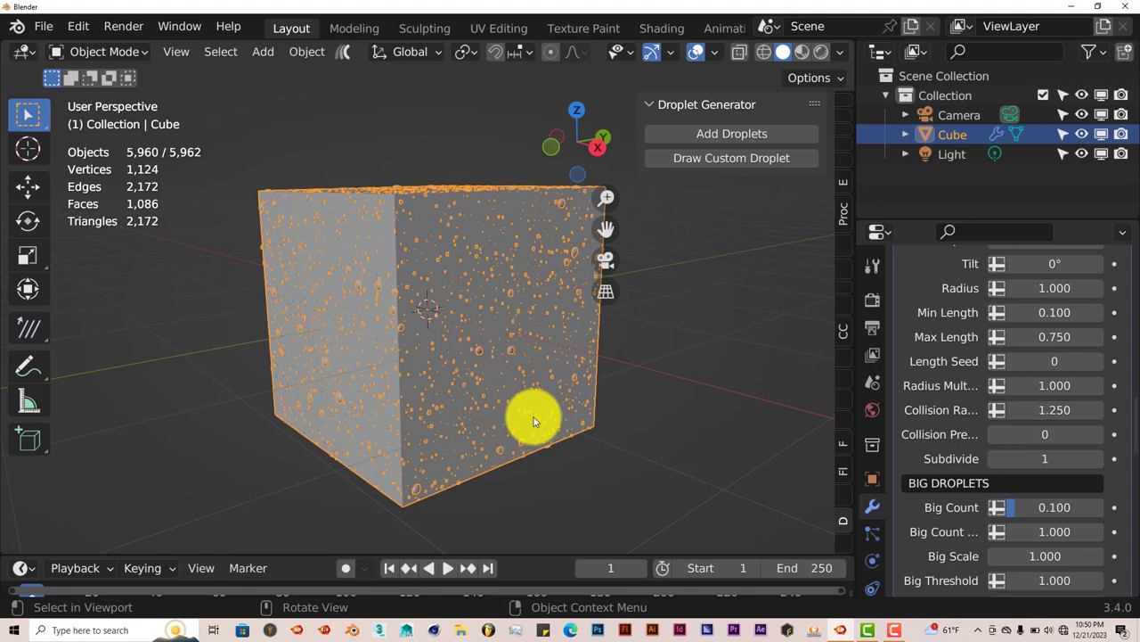
pyautogui.scroll(10, 913, 406)
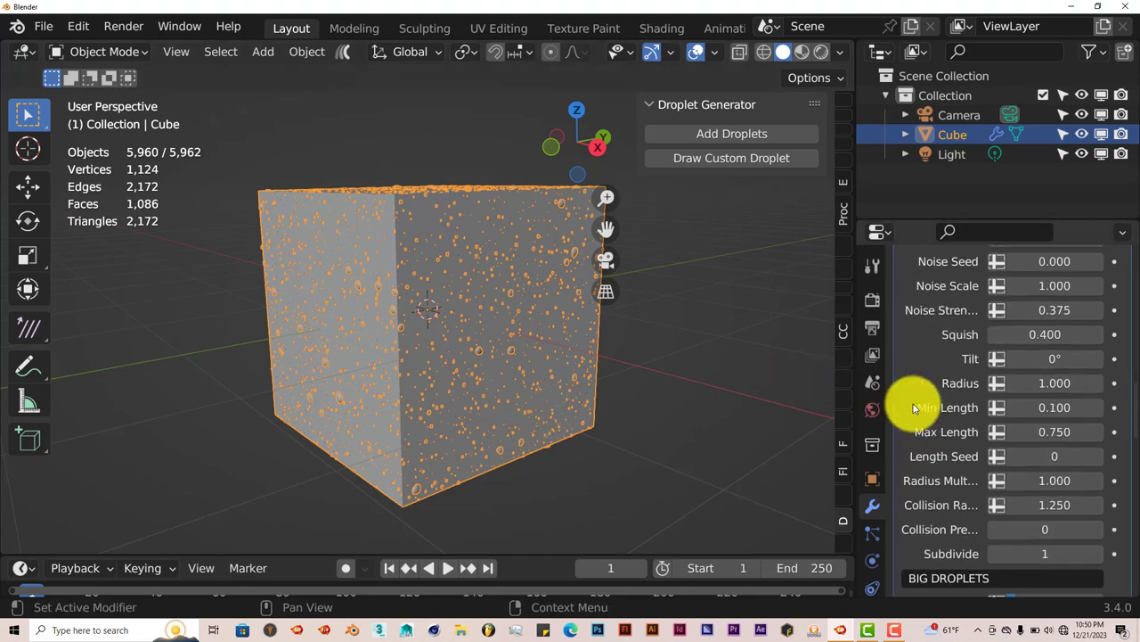
pyautogui.scroll(10, 914, 405)
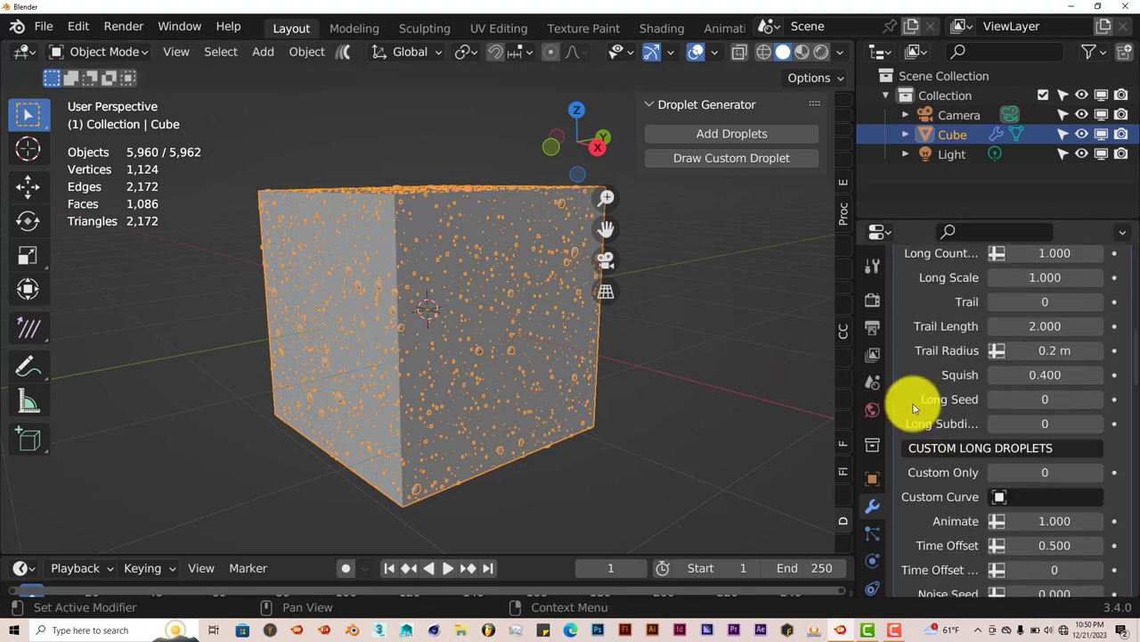
pyautogui.scroll(3, 913, 404)
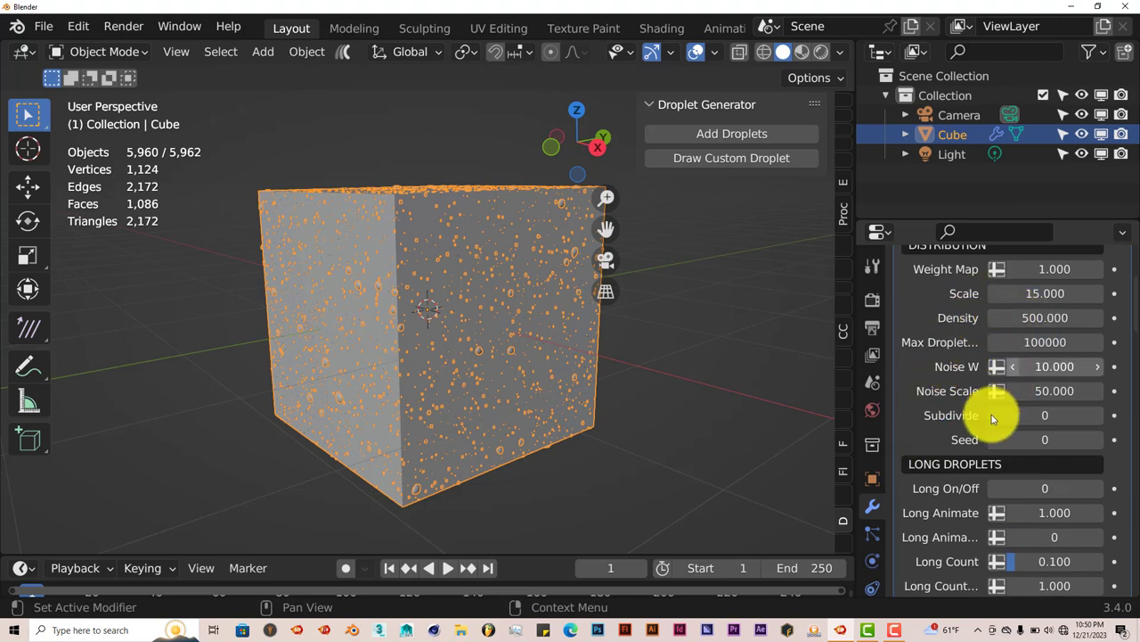
# - Set the droplet Density to 100 and orbit to face the cube squarely
pyautogui.click(1033, 323)
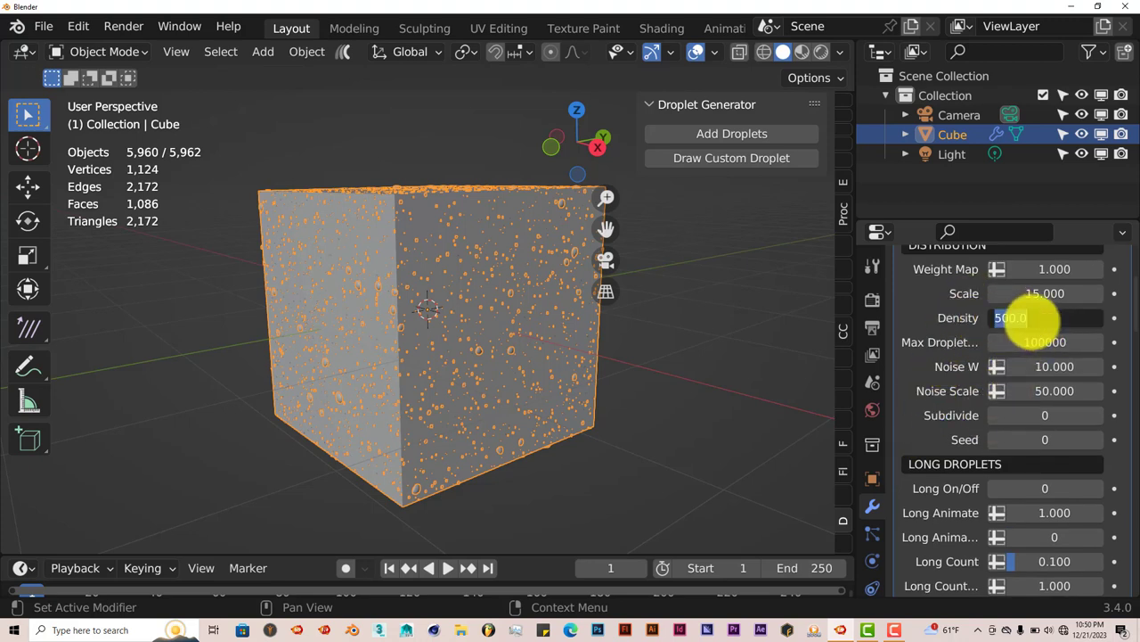
pyautogui.write('100')
pyautogui.press('Return')
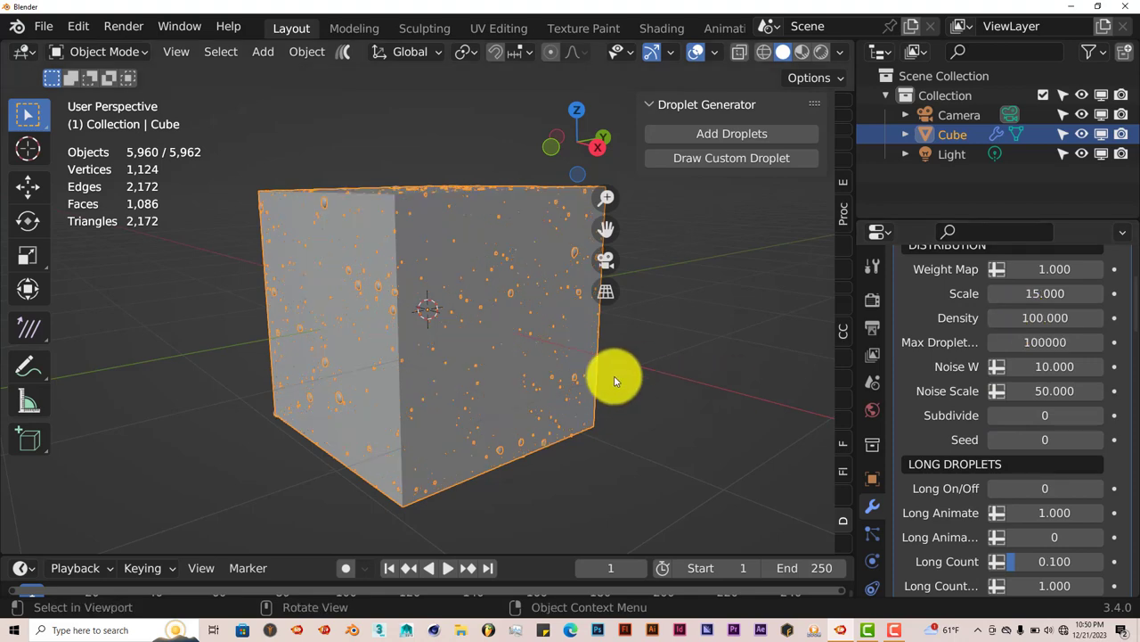
pyautogui.moveTo(614, 377); pyautogui.dragTo(567, 373, button='middle')
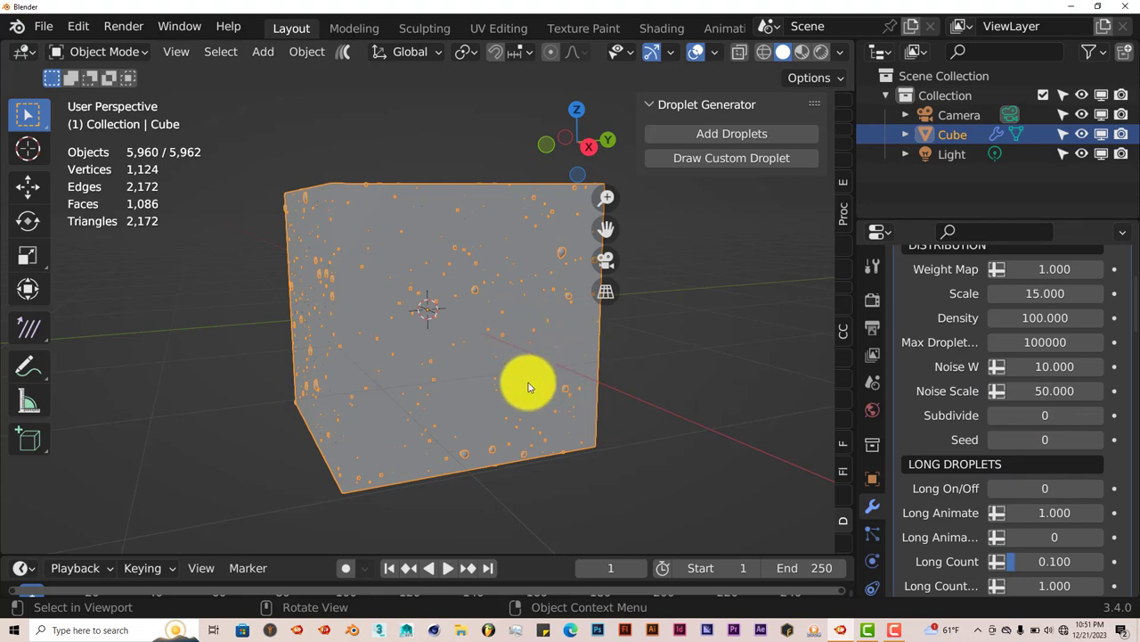
# - Zoom in on the enlarged droplets and raise Subdivide from 0 to 1
pyautogui.scroll(8, 560, 385)
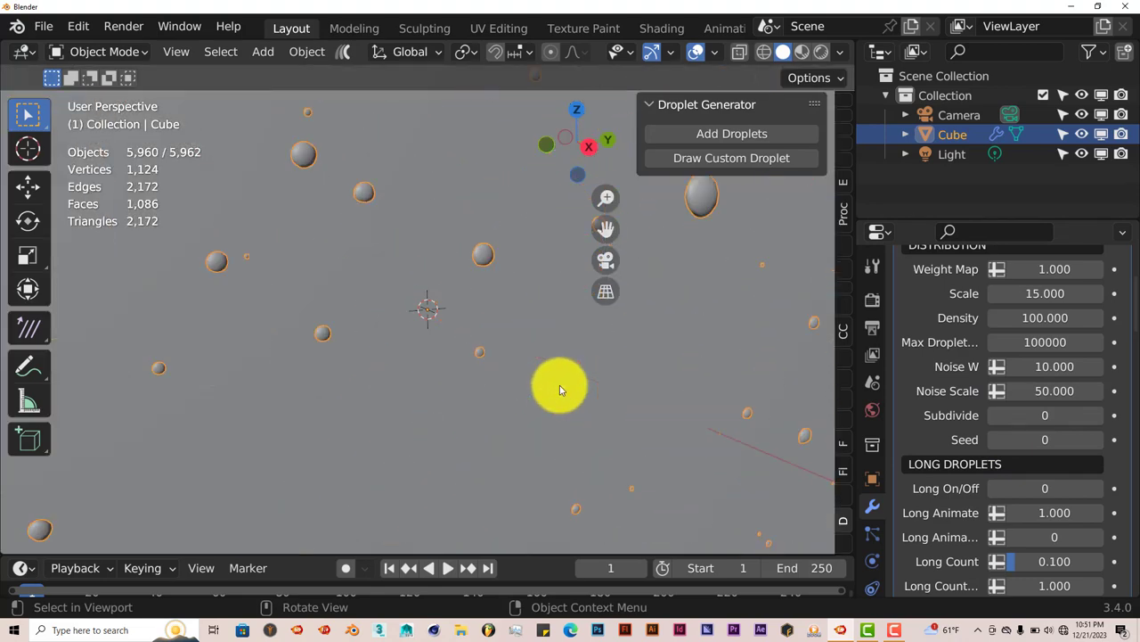
pyautogui.scroll(2, 560, 385)
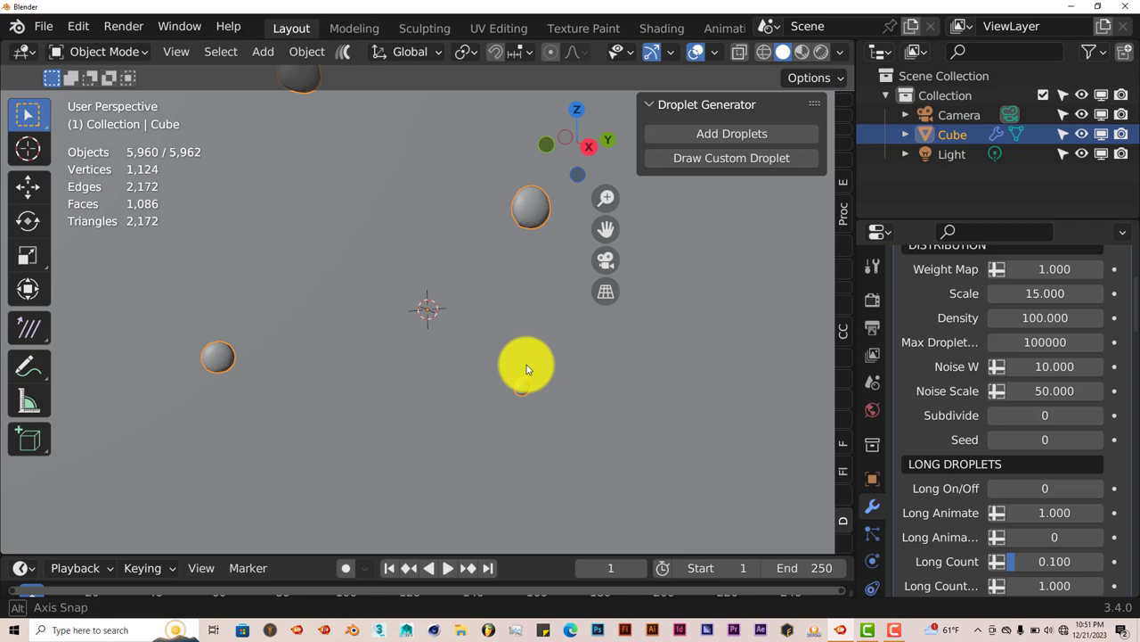
pyautogui.moveTo(526, 365); pyautogui.dragTo(401, 256, button='middle')
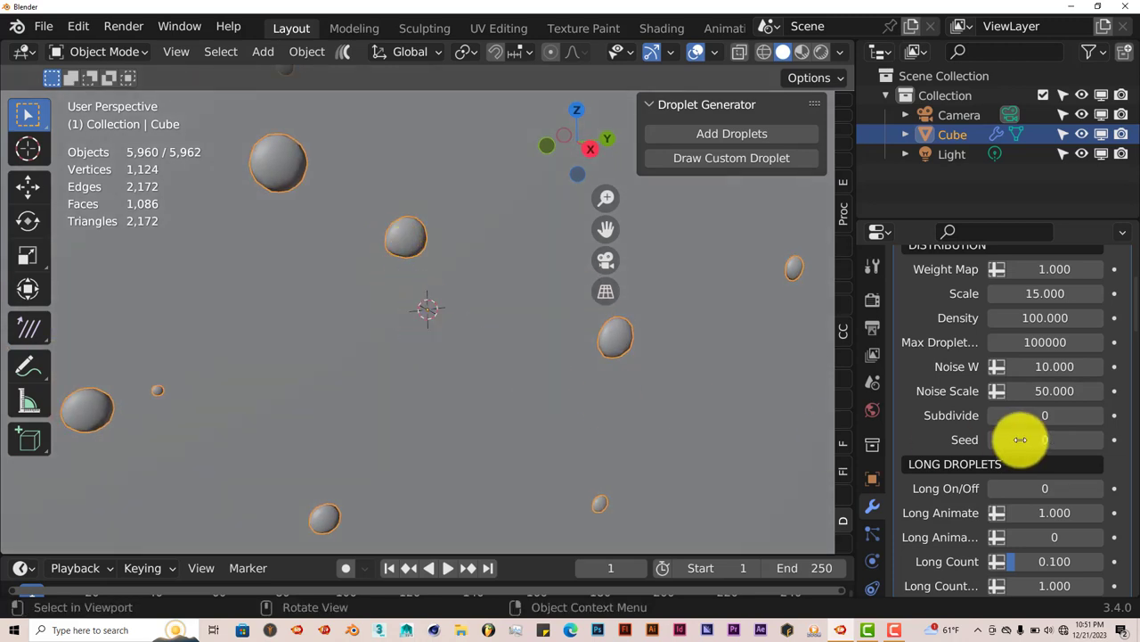
pyautogui.click(1098, 416)
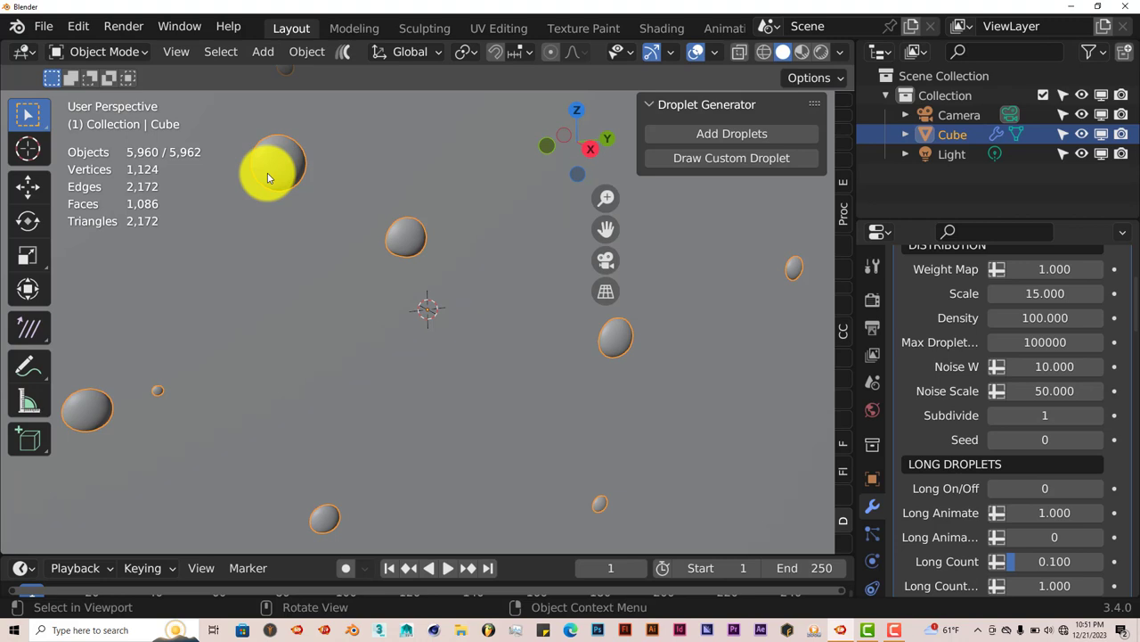
# - Lower Subdivide to 0, then try Seeds 1 and 2 before settling on Seed 1
pyautogui.click(993, 415)
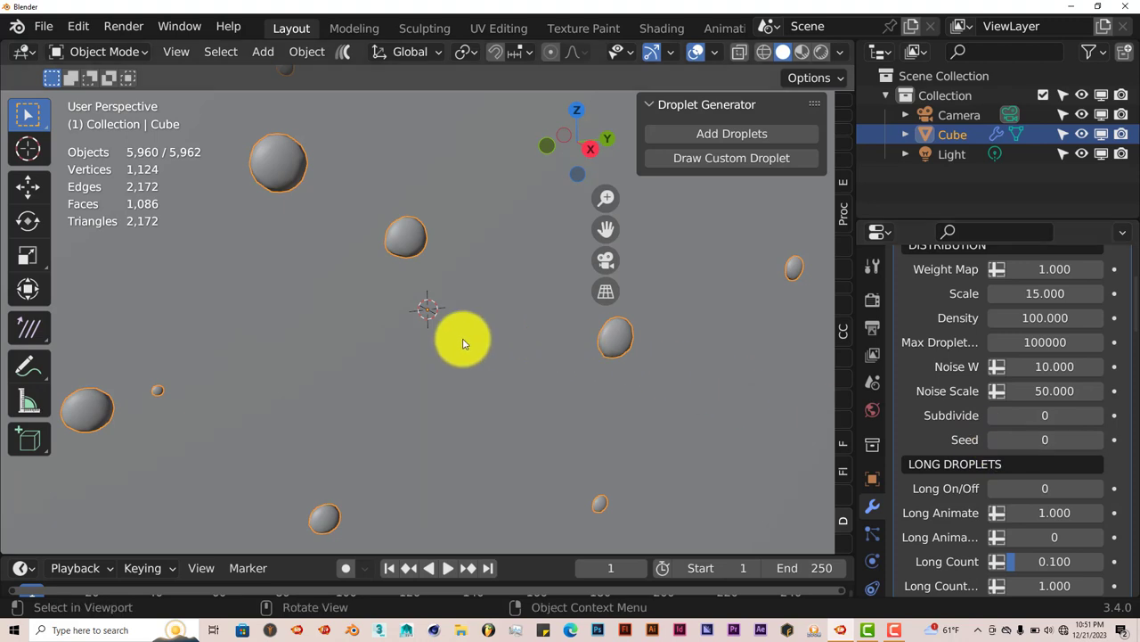
pyautogui.scroll(-3, 462, 343)
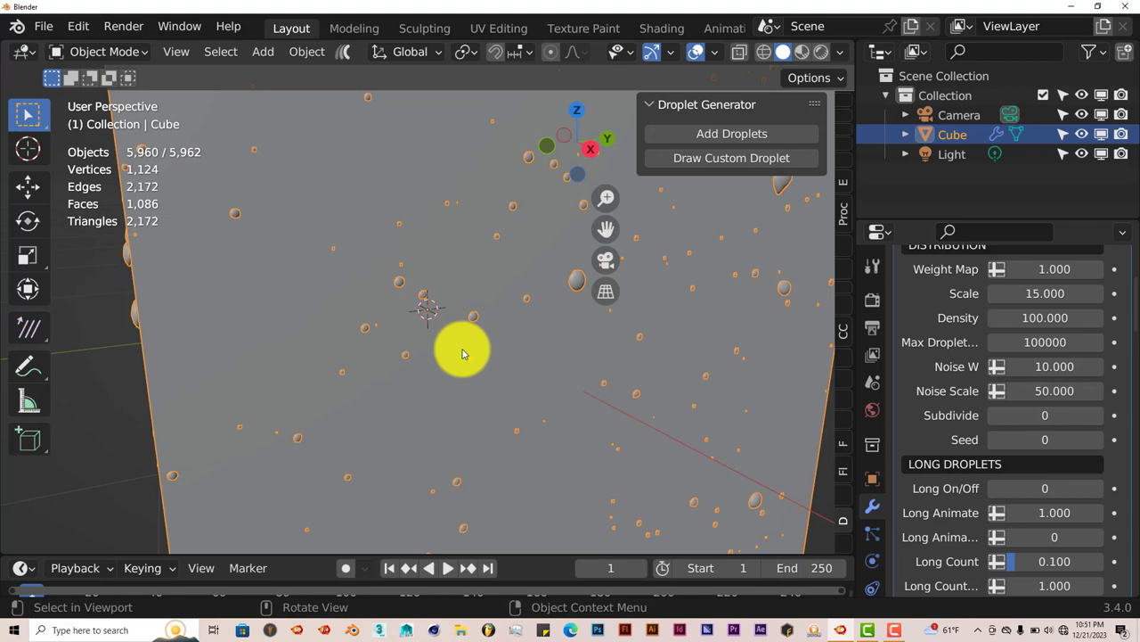
pyautogui.click(1096, 440)
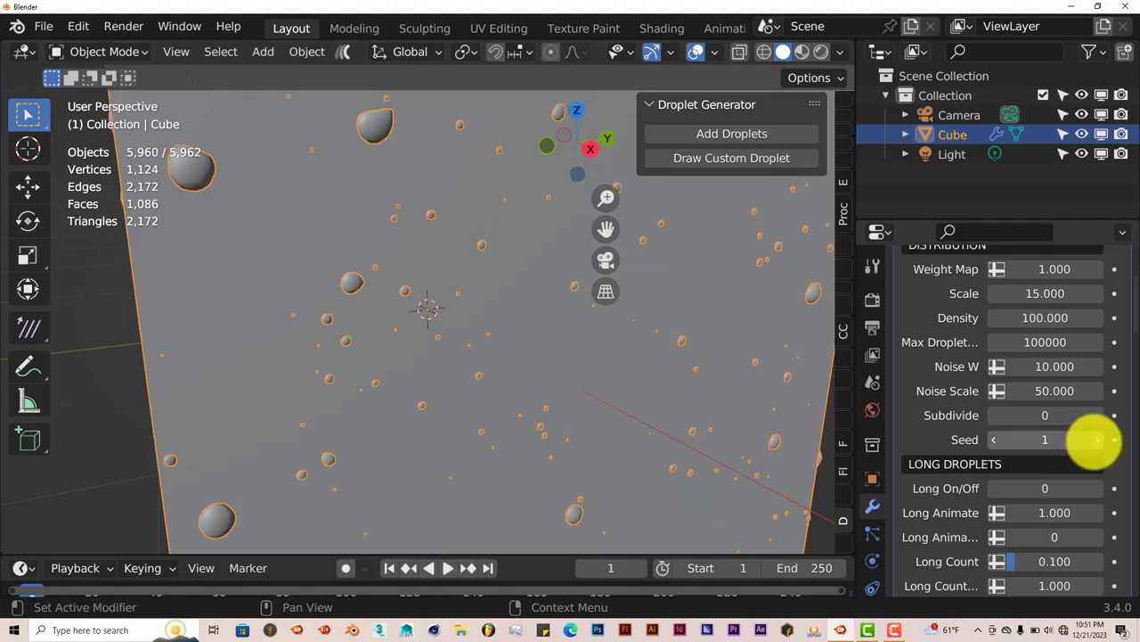
pyautogui.moveTo(420, 268); pyautogui.dragTo(438, 283, button='middle')
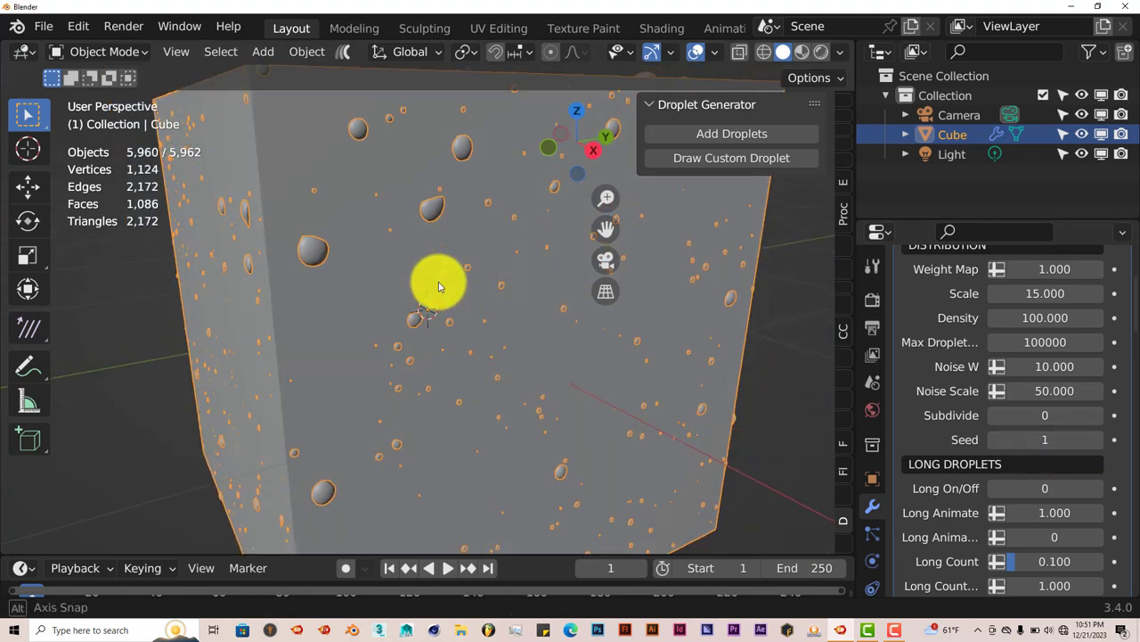
pyautogui.click(1097, 439)
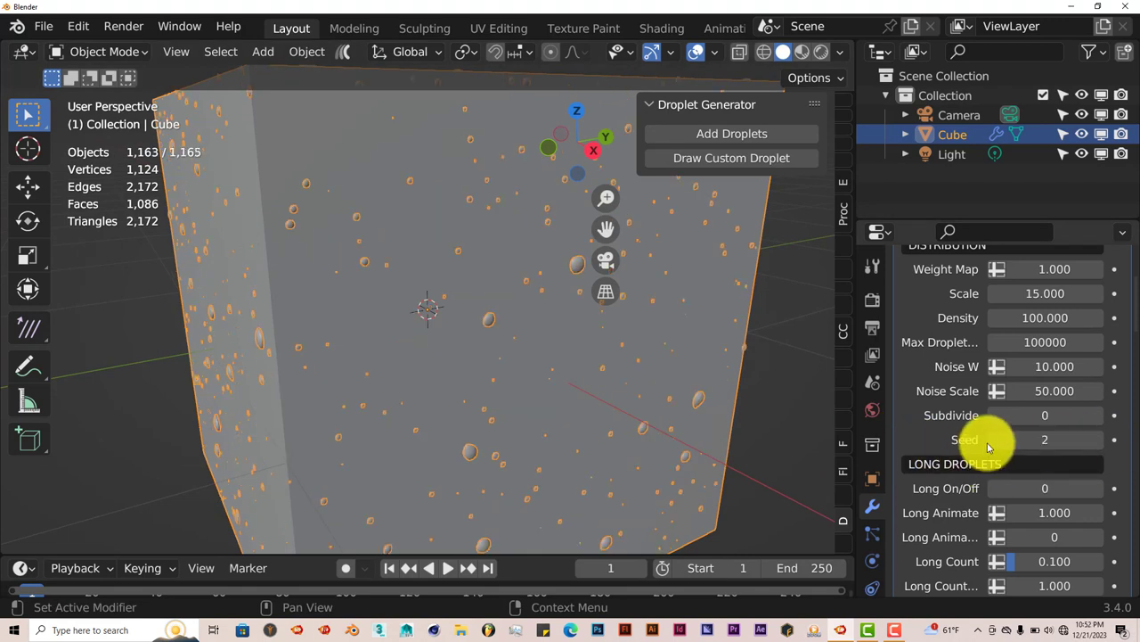
pyautogui.click(993, 440)
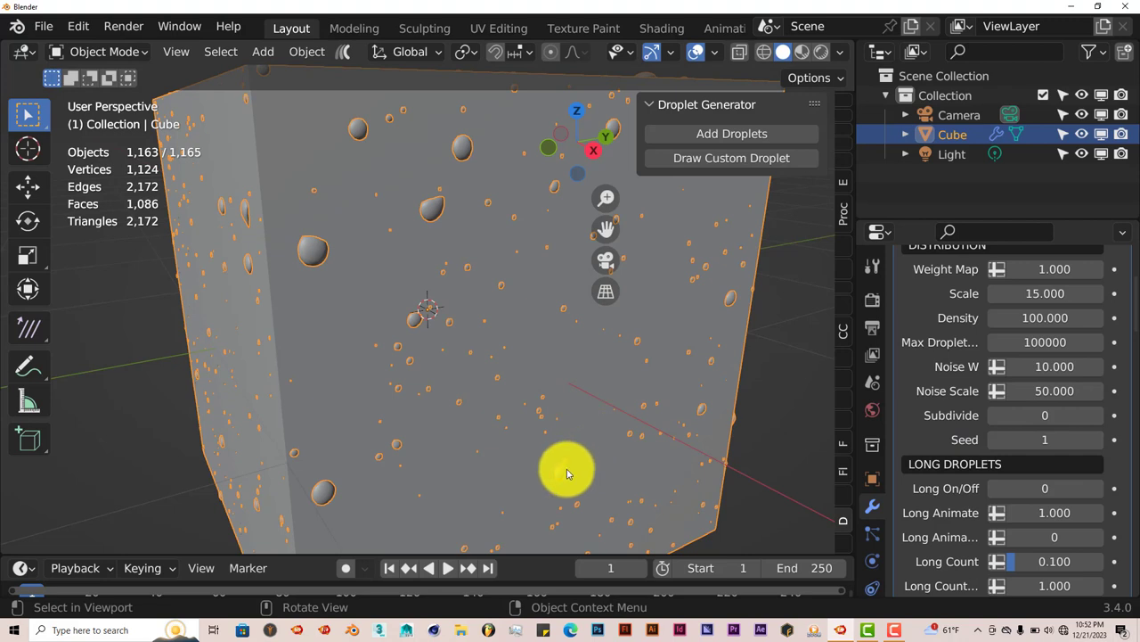
# - Set Long On/Off to 1 and orbit around the cube to inspect the streaks
pyautogui.scroll(-1, 583, 456)
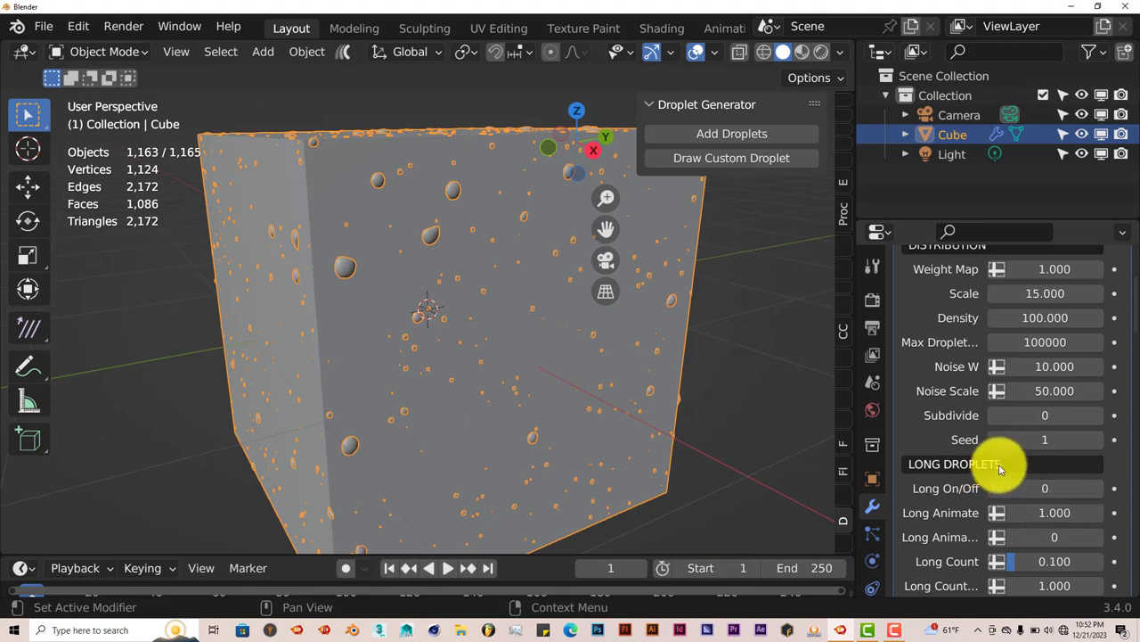
pyautogui.click(1096, 489)
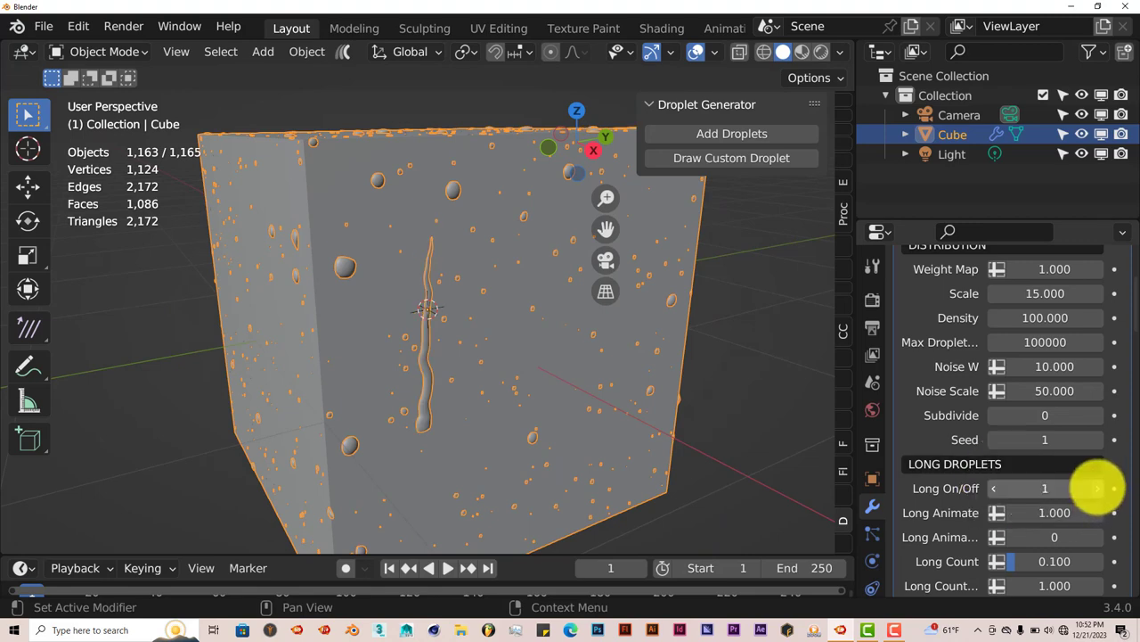
pyautogui.moveTo(673, 461); pyautogui.dragTo(392, 382, button='middle')
pyautogui.moveTo(263, 363); pyautogui.dragTo(303, 423, button='middle')
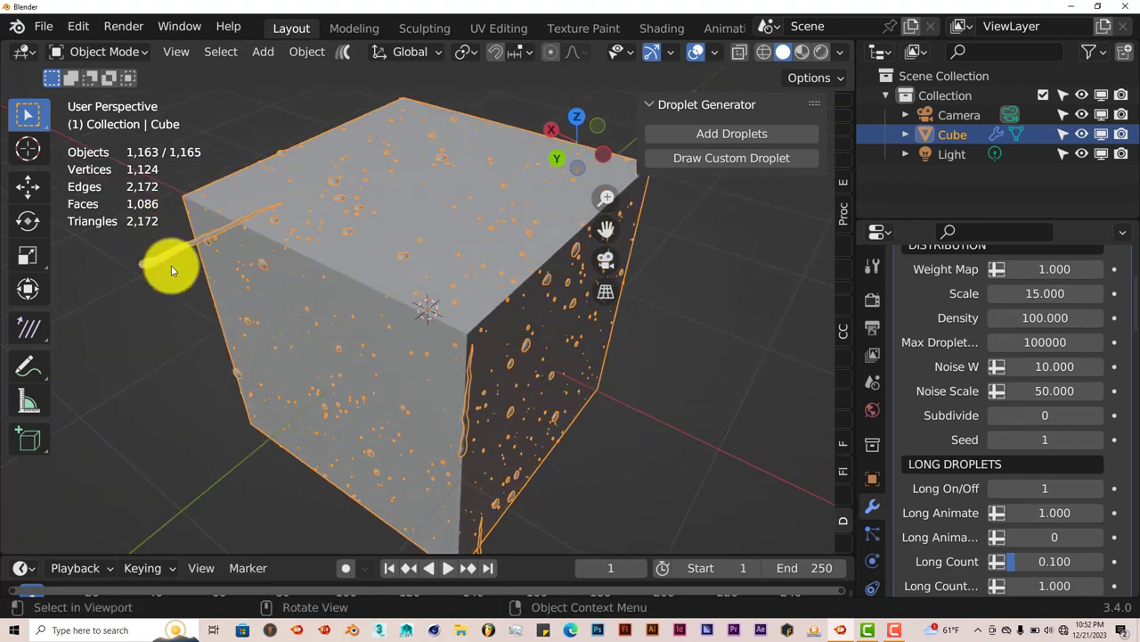
pyautogui.moveTo(178, 288); pyautogui.dragTo(248, 245, button='middle')
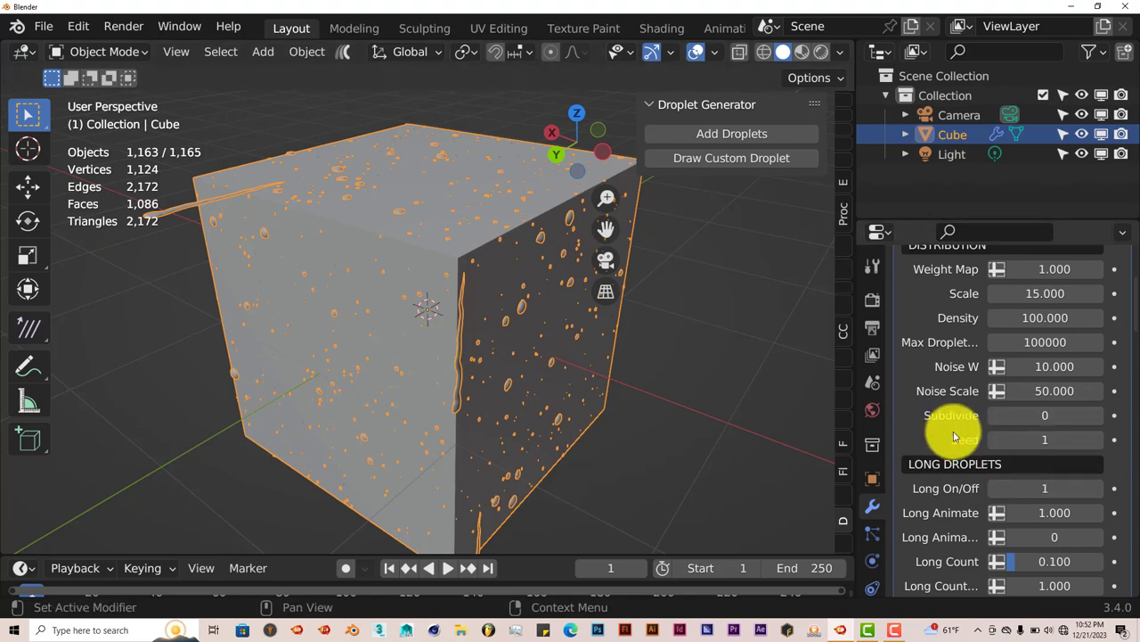
# - Set the droplet Seed to 0 and orbit to view the new pattern from several sides
pyautogui.click(999, 440)
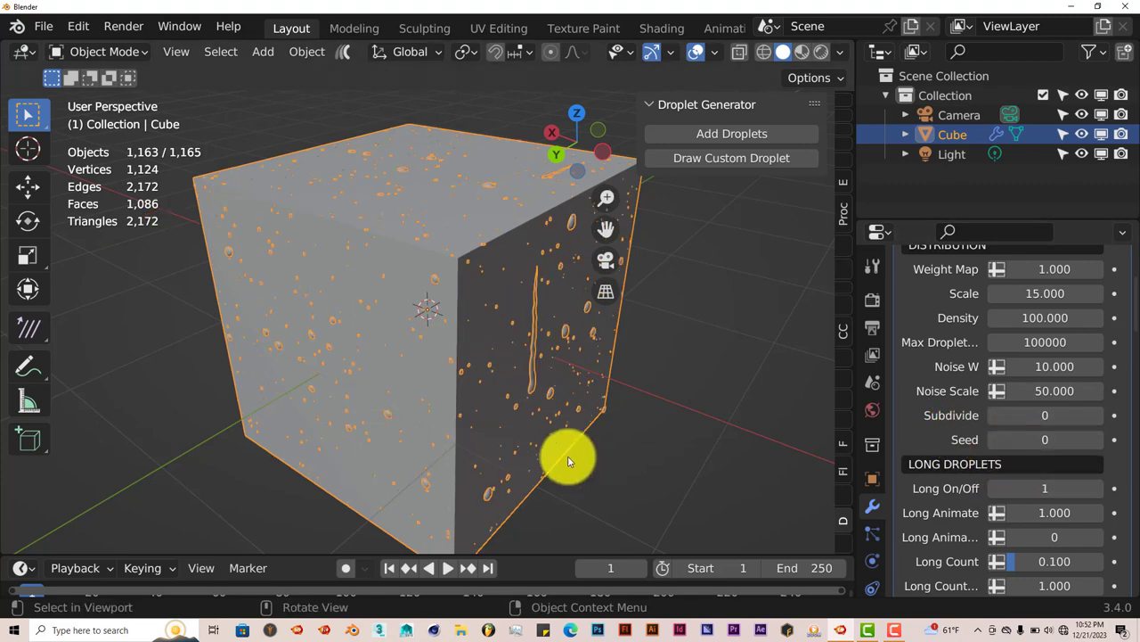
pyautogui.moveTo(515, 445); pyautogui.dragTo(280, 191, button='middle')
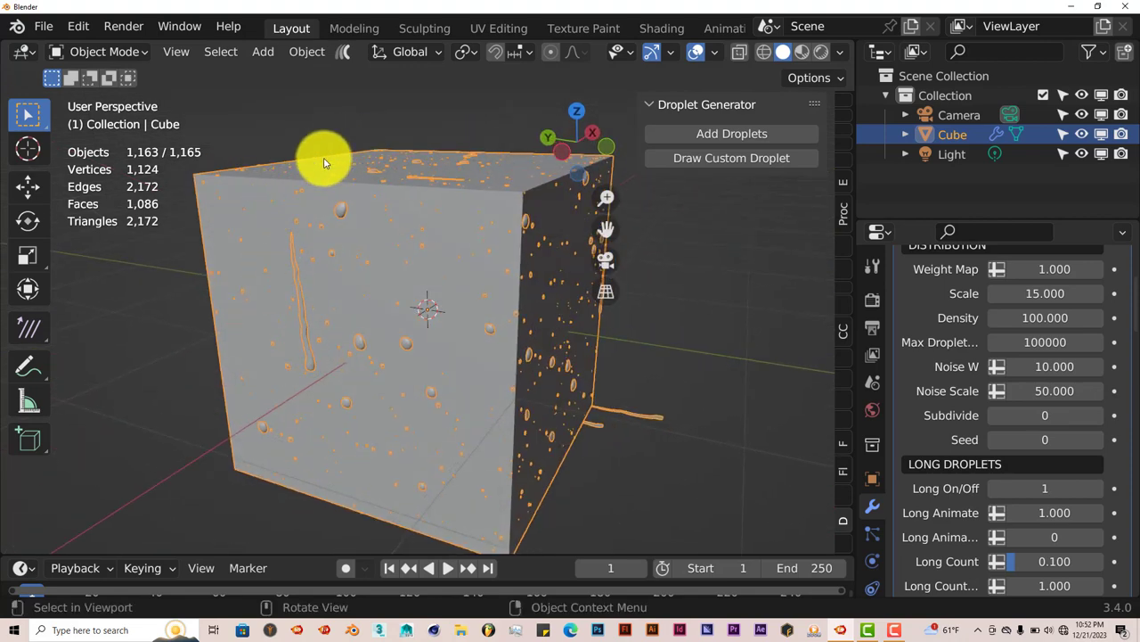
pyautogui.moveTo(414, 312); pyautogui.dragTo(579, 442, button='middle')
pyautogui.moveTo(504, 420); pyautogui.dragTo(530, 516, button='middle')
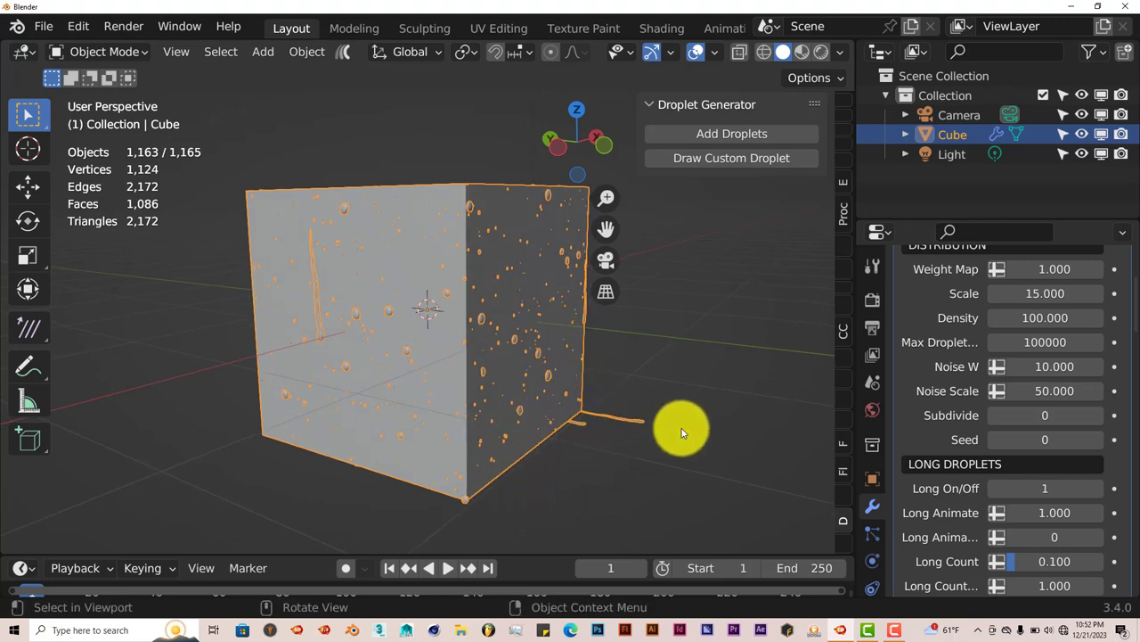
pyautogui.moveTo(644, 458); pyautogui.dragTo(652, 462, button='middle')
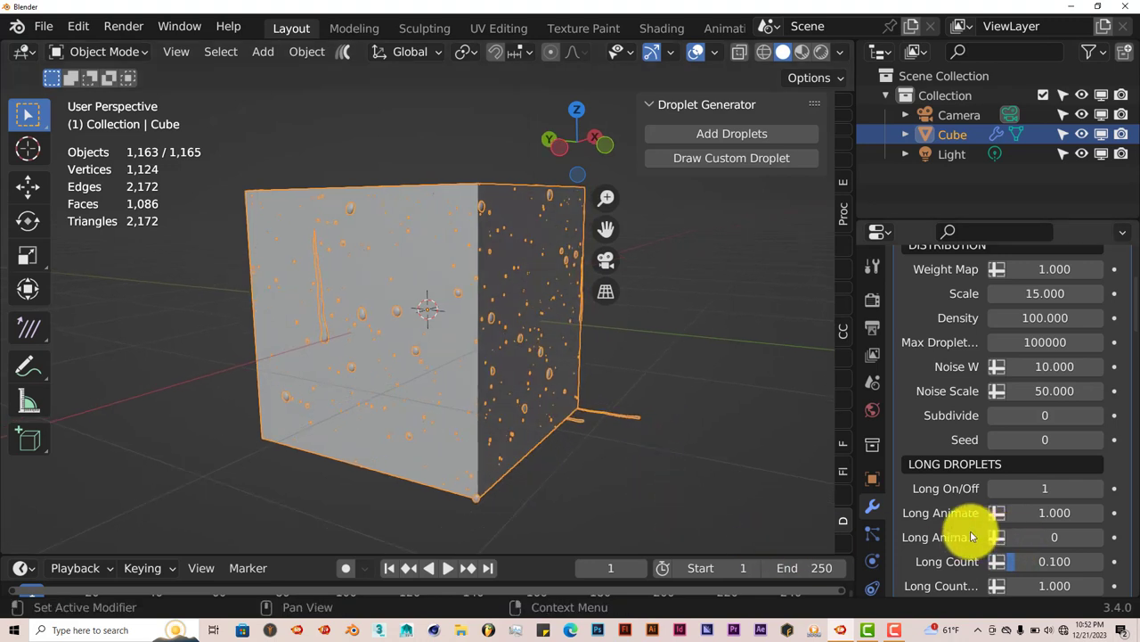
# - Enlarge the timeline below the viewport so its 20–240 frame ruler shows
pyautogui.scroll(-3, 976, 535)
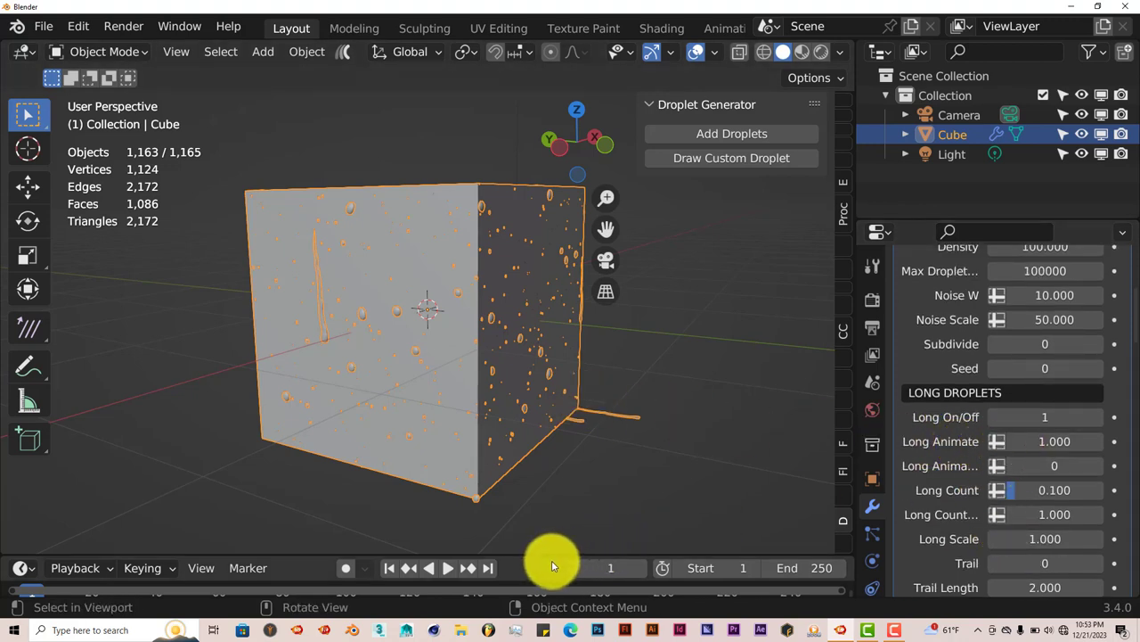
pyautogui.moveTo(550, 552); pyautogui.dragTo(547, 531)
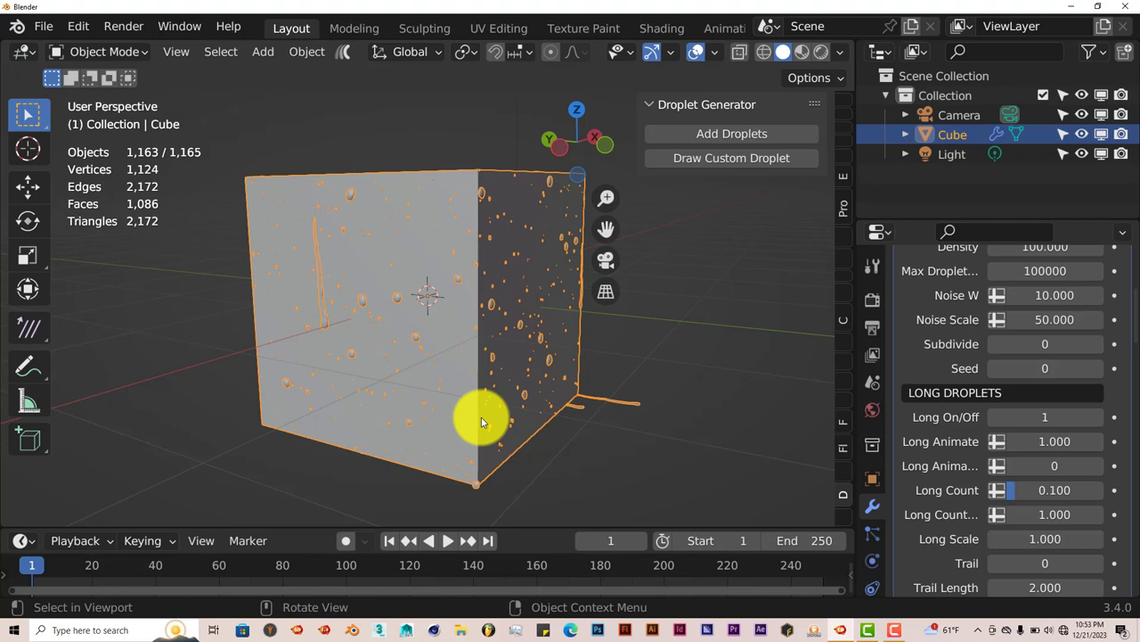
pyautogui.moveTo(537, 383); pyautogui.dragTo(498, 399, button='middle')
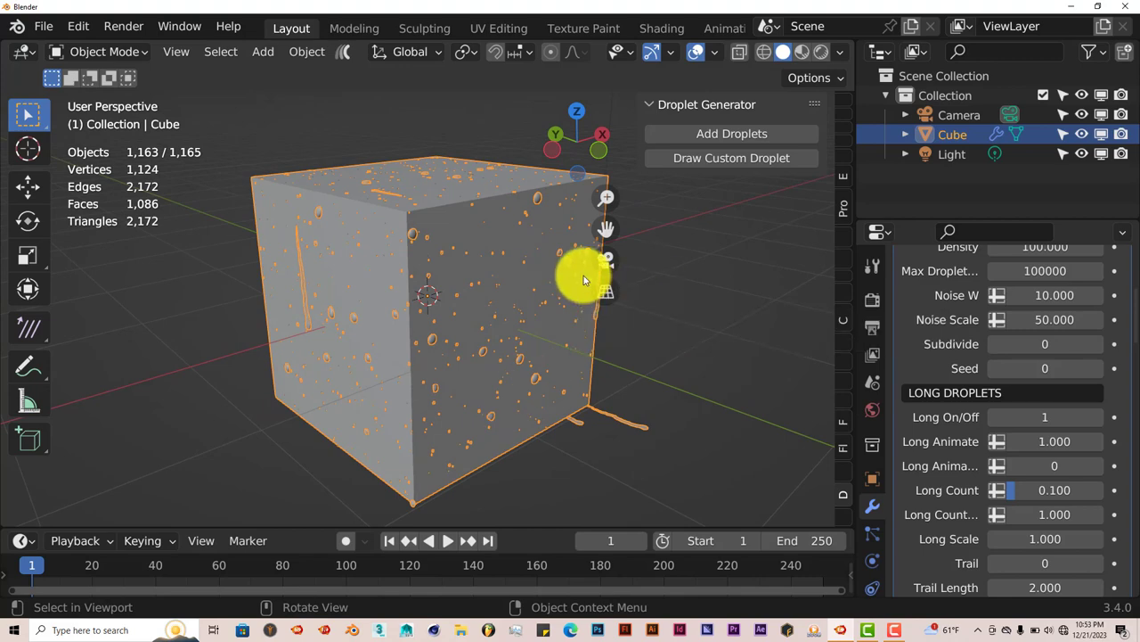
pyautogui.moveTo(580, 273); pyautogui.dragTo(651, 265, button='middle')
pyautogui.moveTo(464, 338); pyautogui.dragTo(490, 344, button='middle')
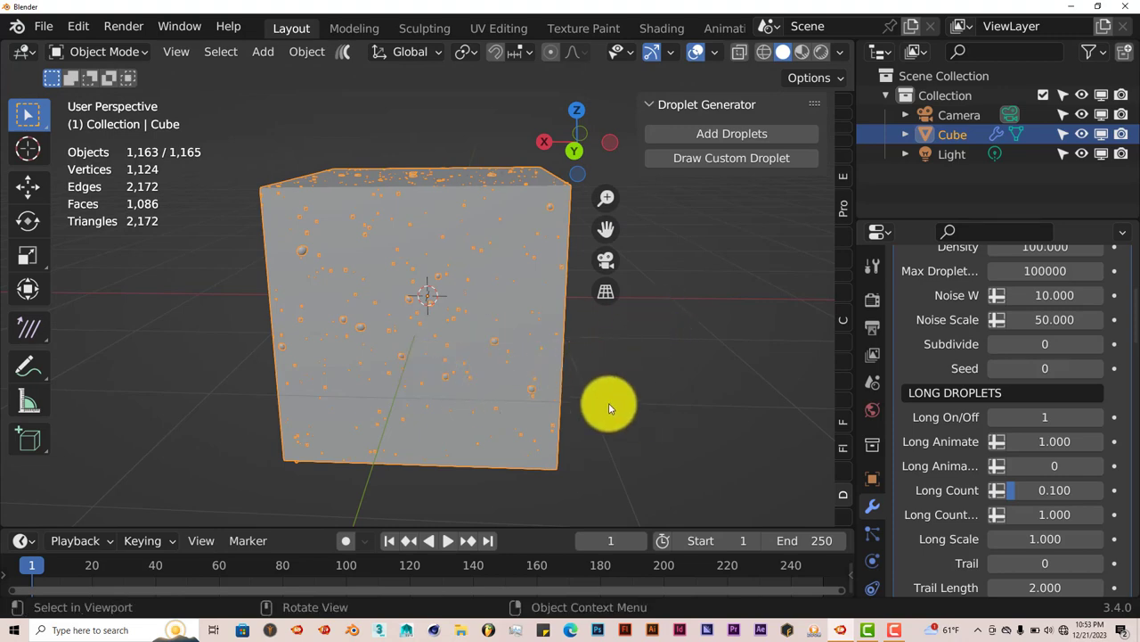
pyautogui.moveTo(603, 402); pyautogui.dragTo(486, 407, button='middle')
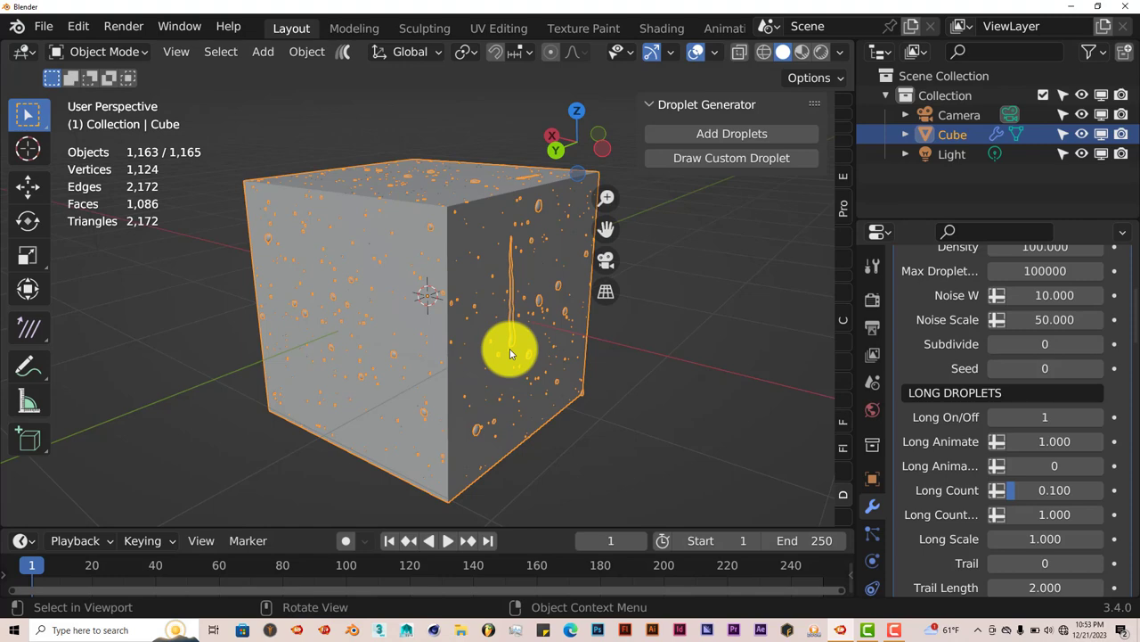
pyautogui.moveTo(445, 372); pyautogui.dragTo(471, 364, button='middle')
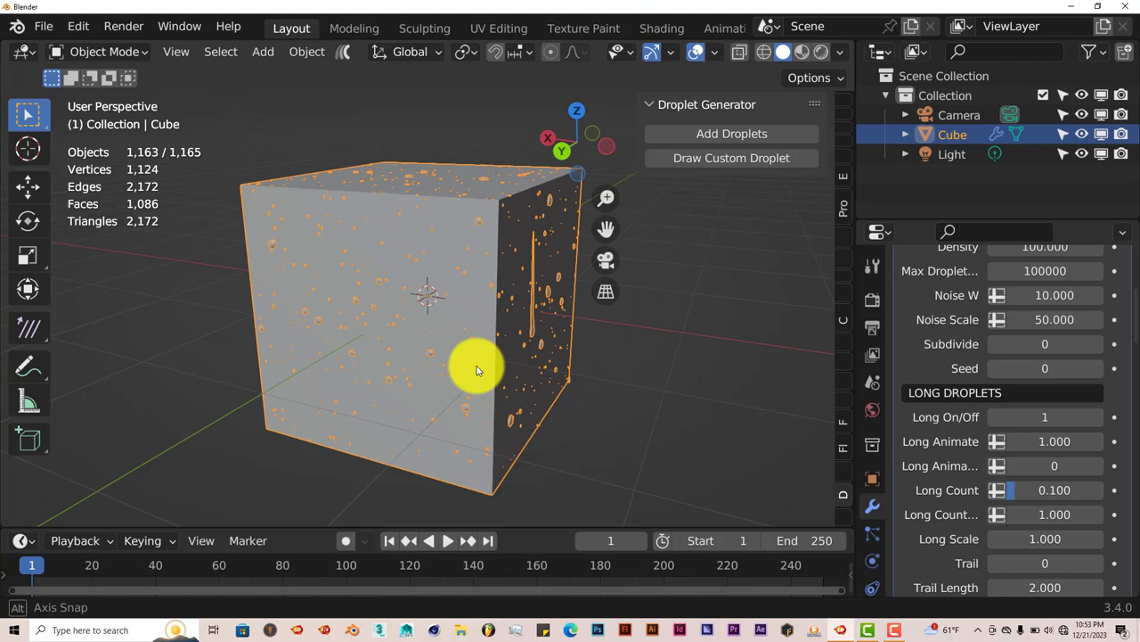
pyautogui.moveTo(632, 361); pyautogui.dragTo(636, 354, button='middle')
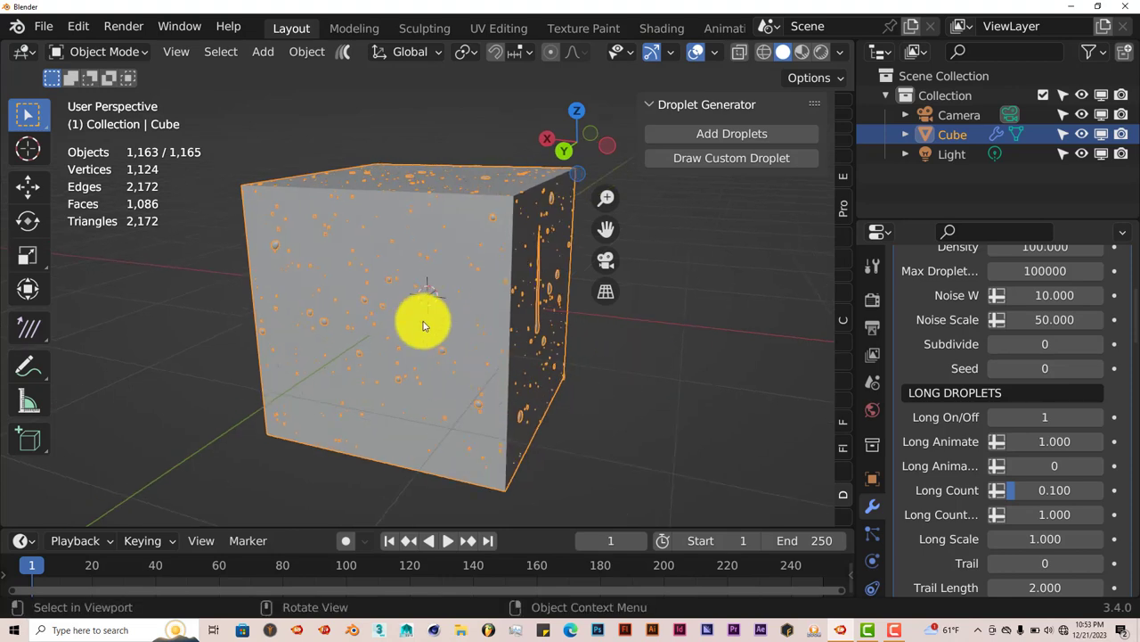
# - Draw an S-shaped CustomDroplet curve across the cube's front face and exit Edit Mode
pyautogui.click(745, 160)
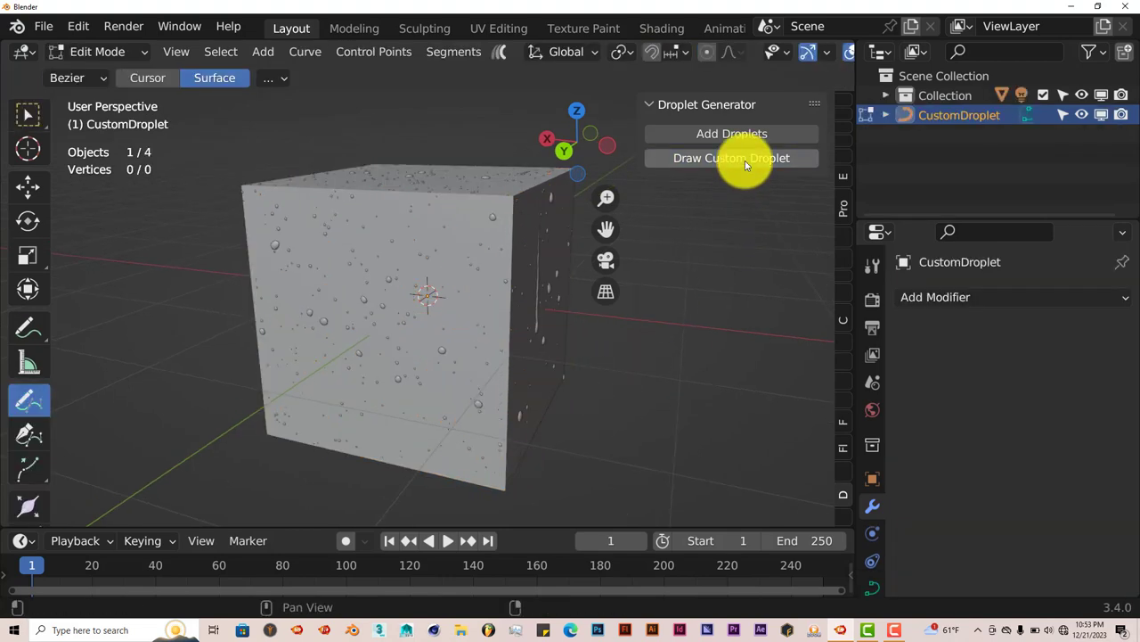
pyautogui.moveTo(639, 357); pyautogui.dragTo(677, 341, button='middle')
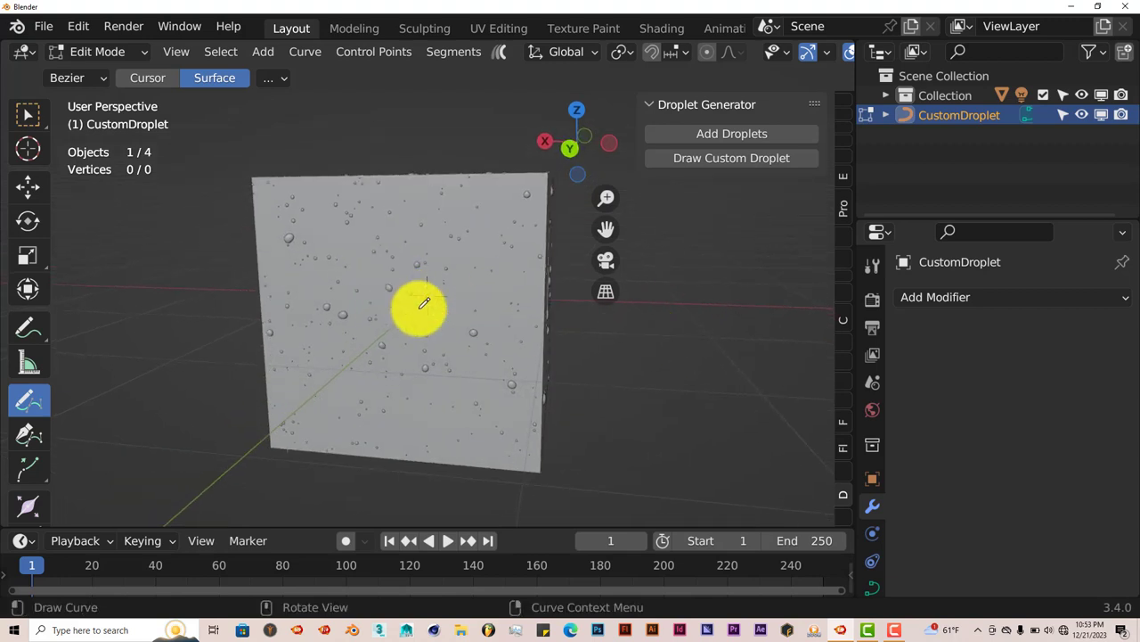
pyautogui.moveTo(417, 308); pyautogui.dragTo(425, 303, button='middle')
pyautogui.moveTo(448, 168)
pyautogui.mouseDown()
pyautogui.moveTo(427, 196)
pyautogui.moveTo(467, 285)
pyautogui.moveTo(430, 326)
pyautogui.mouseUp()
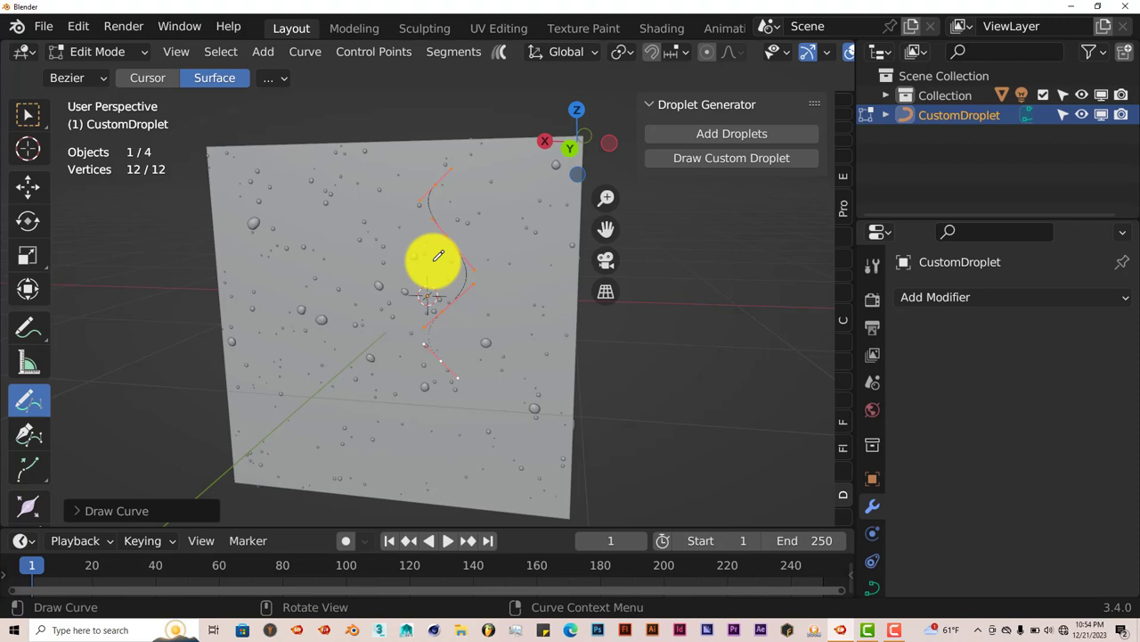
pyautogui.press('Tab')
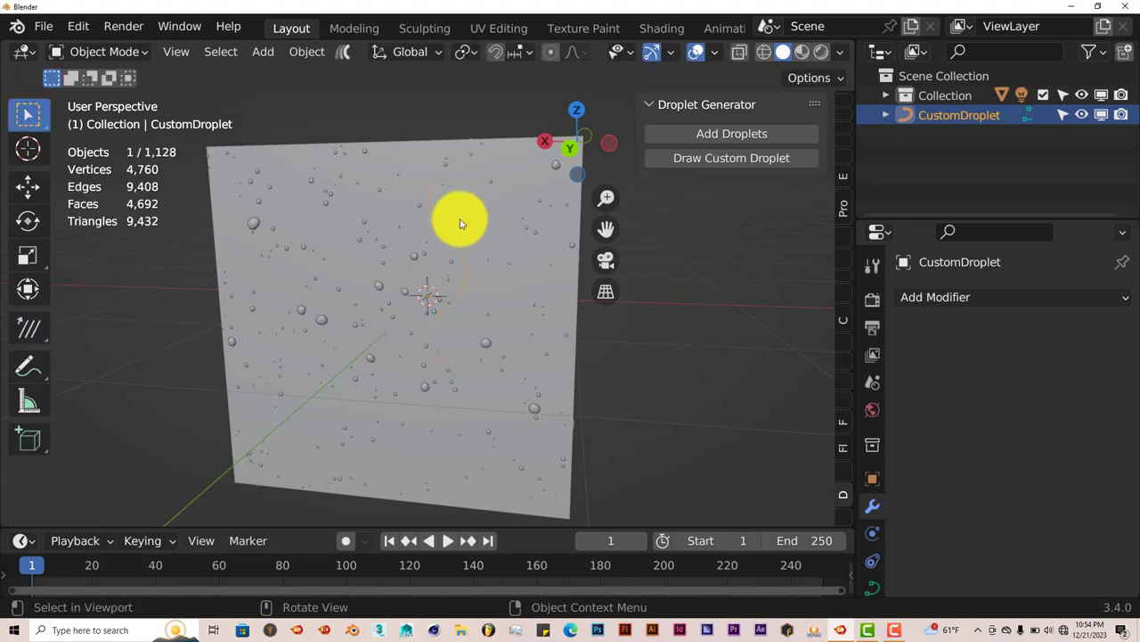
pyautogui.moveTo(458, 303); pyautogui.dragTo(465, 301, button='middle')
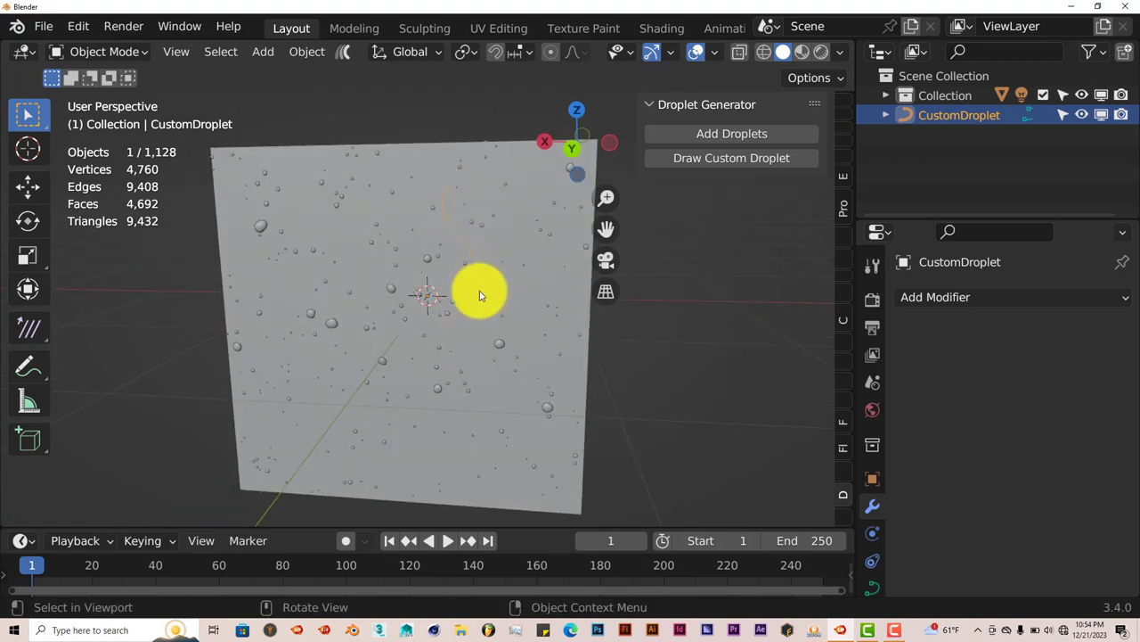
# - Set the cube's droplet modifier Custom Only to 1 so only the drawn curve remains
pyautogui.click(416, 151)
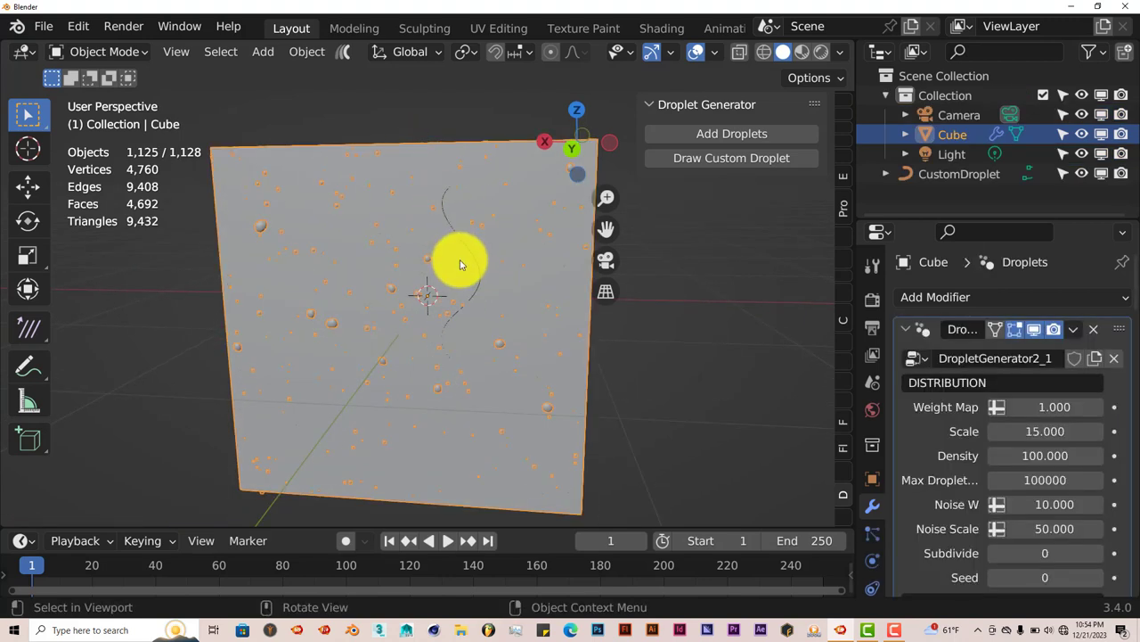
pyautogui.scroll(-8, 960, 481)
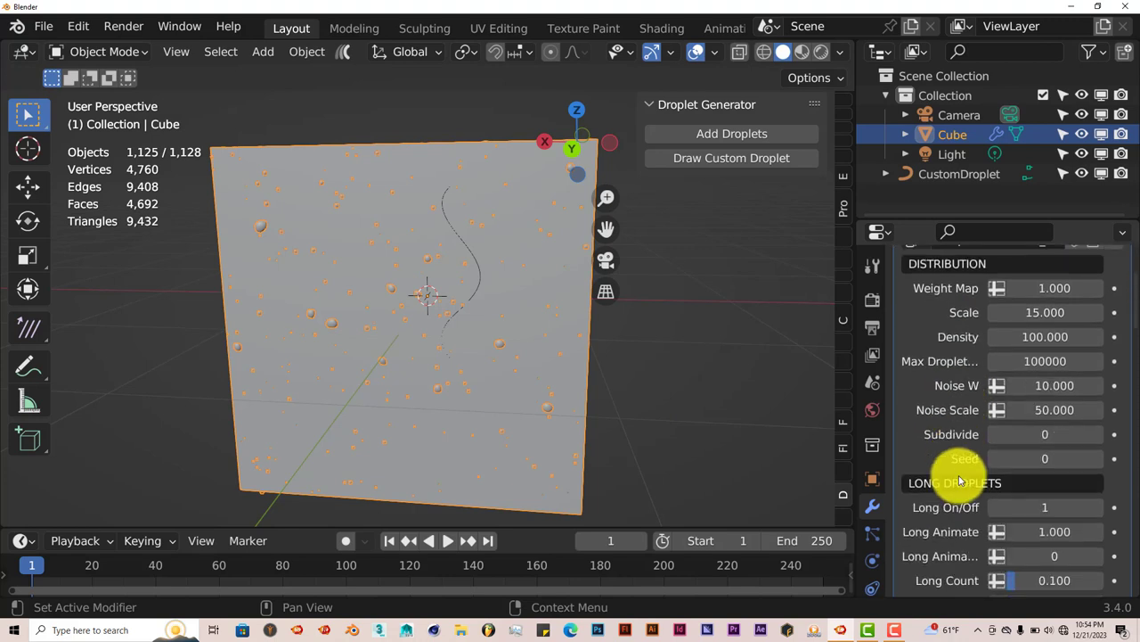
pyautogui.scroll(-5, 960, 478)
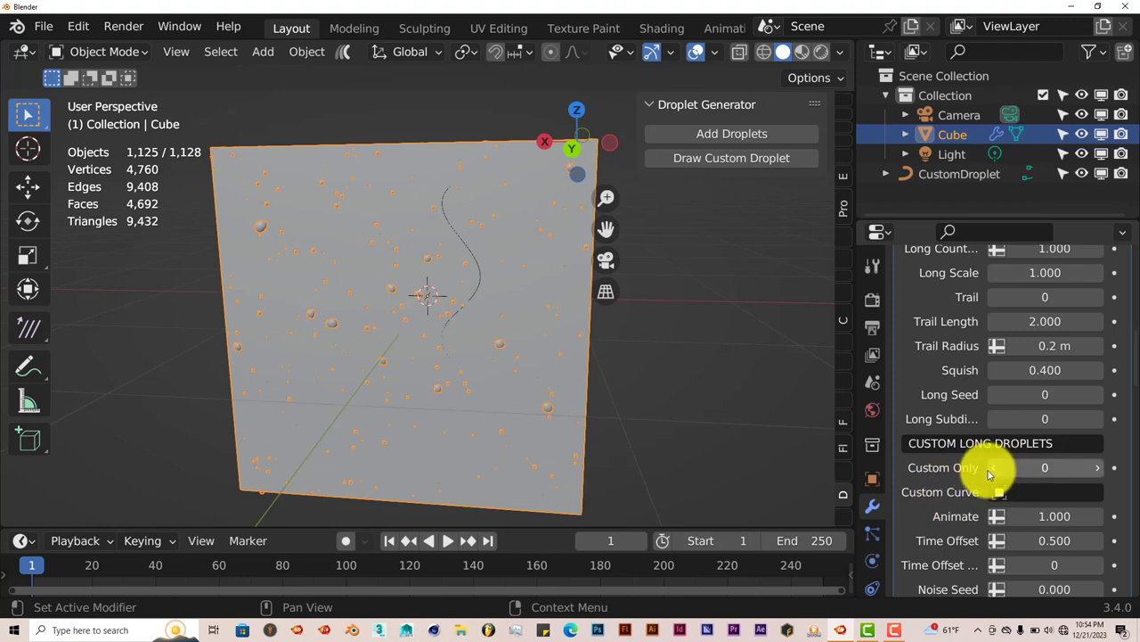
pyautogui.click(1099, 469)
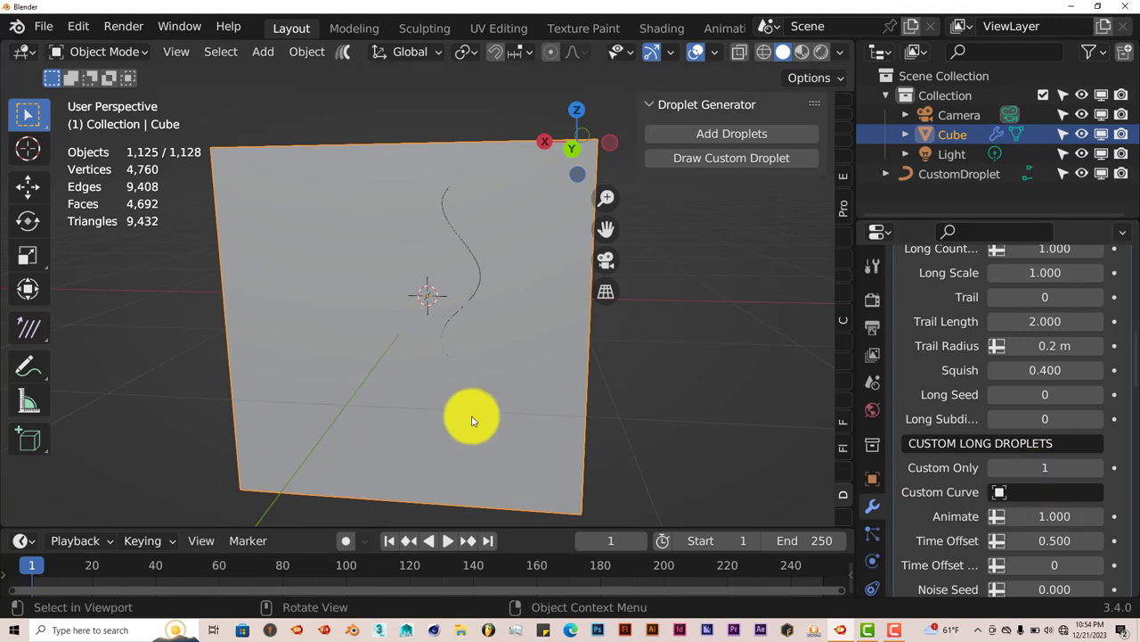
pyautogui.moveTo(451, 356)
pyautogui.mouseDown(button='middle')
pyautogui.moveTo(473, 344)
pyautogui.moveTo(458, 349)
pyautogui.mouseUp(button='middle')
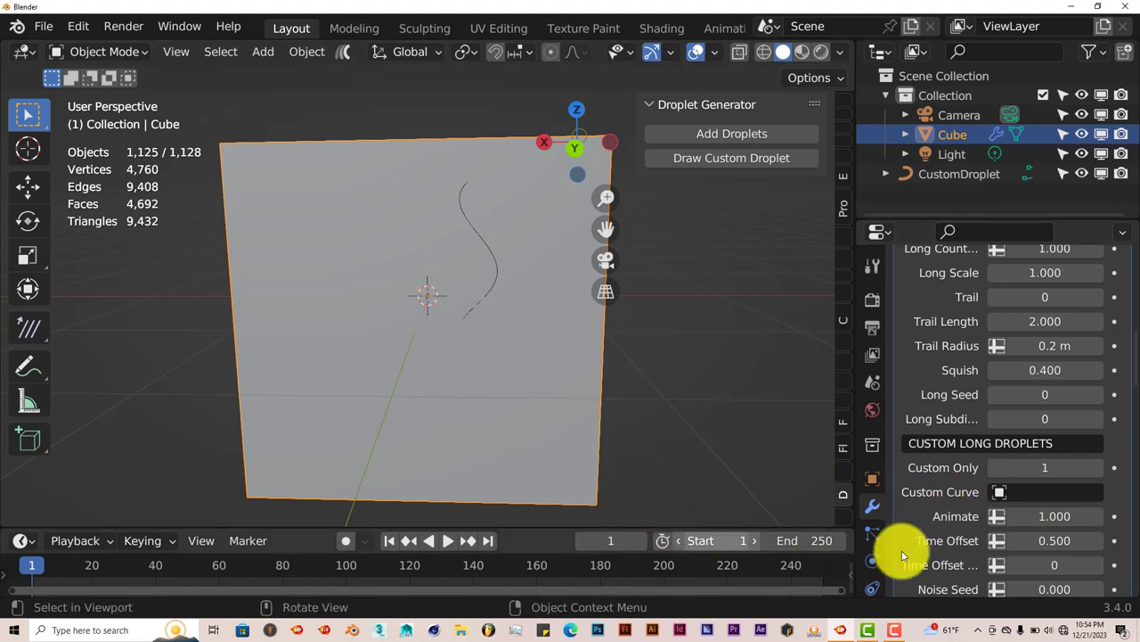
# - Choose CustomDroplet as the Custom Curve for the custom long droplets
pyautogui.click(1017, 494)
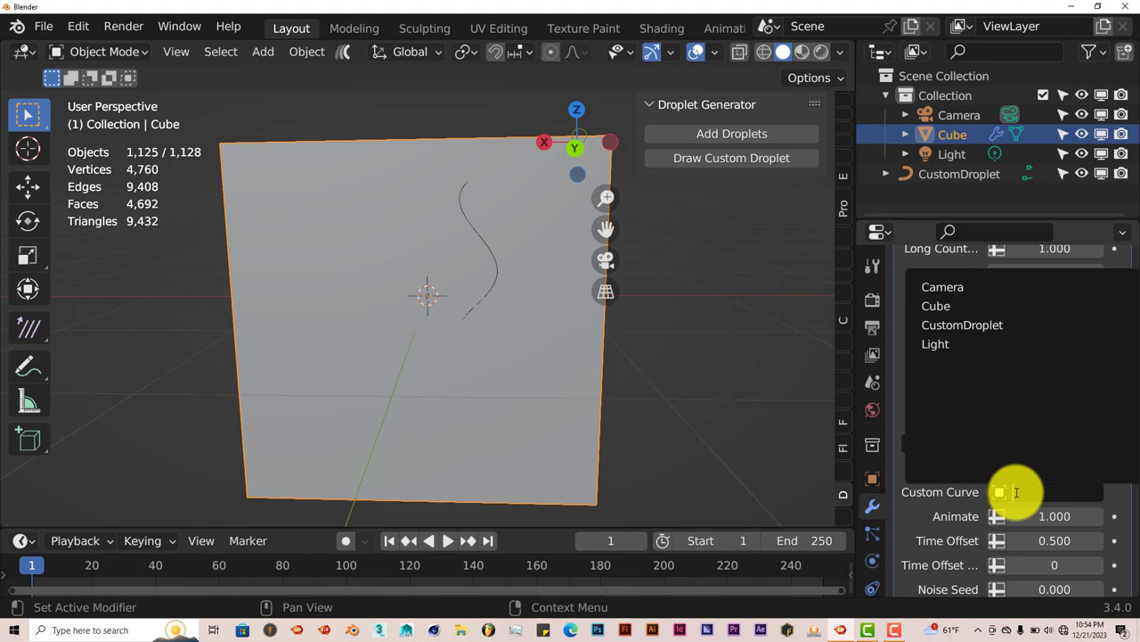
pyautogui.click(980, 326)
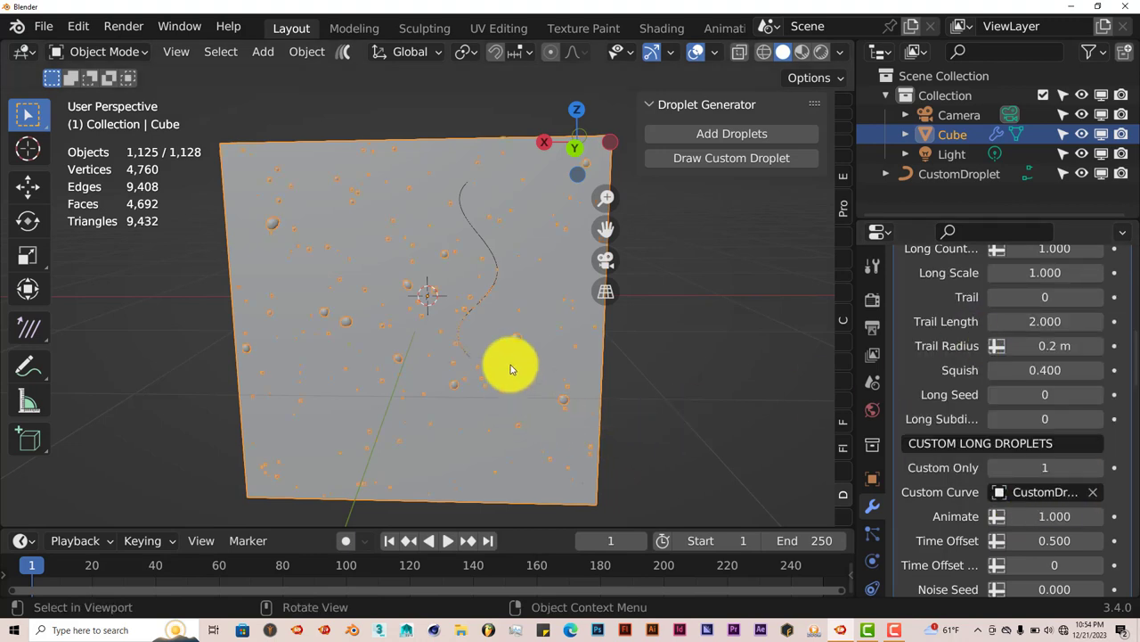
pyautogui.moveTo(500, 279)
pyautogui.mouseDown()
pyautogui.moveTo(490, 215)
pyautogui.moveTo(473, 184)
pyautogui.mouseUp()
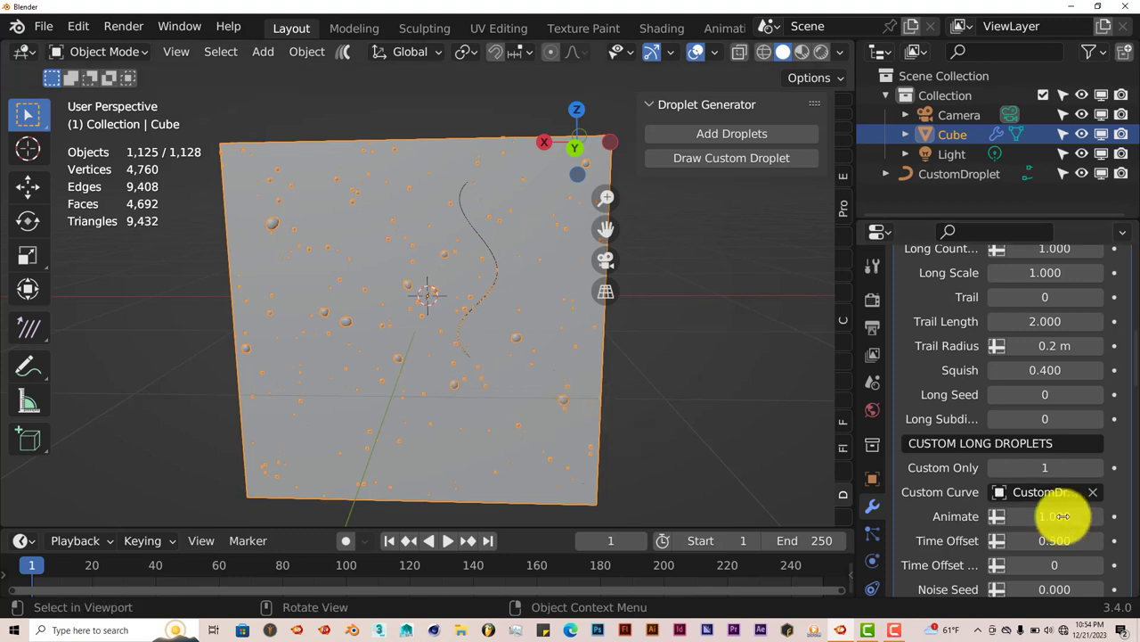
# - Set the custom droplet Radius to 5, then raise it to 10
pyautogui.scroll(-2, 1069, 524)
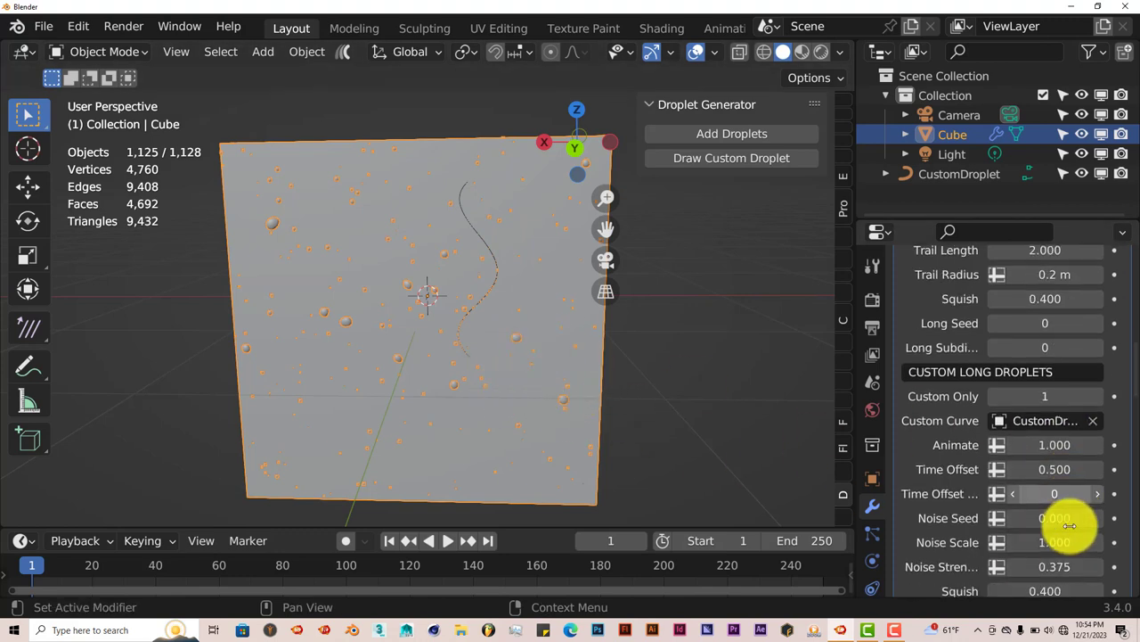
pyautogui.scroll(-1, 1069, 524)
pyautogui.scroll(-3, 1053, 540)
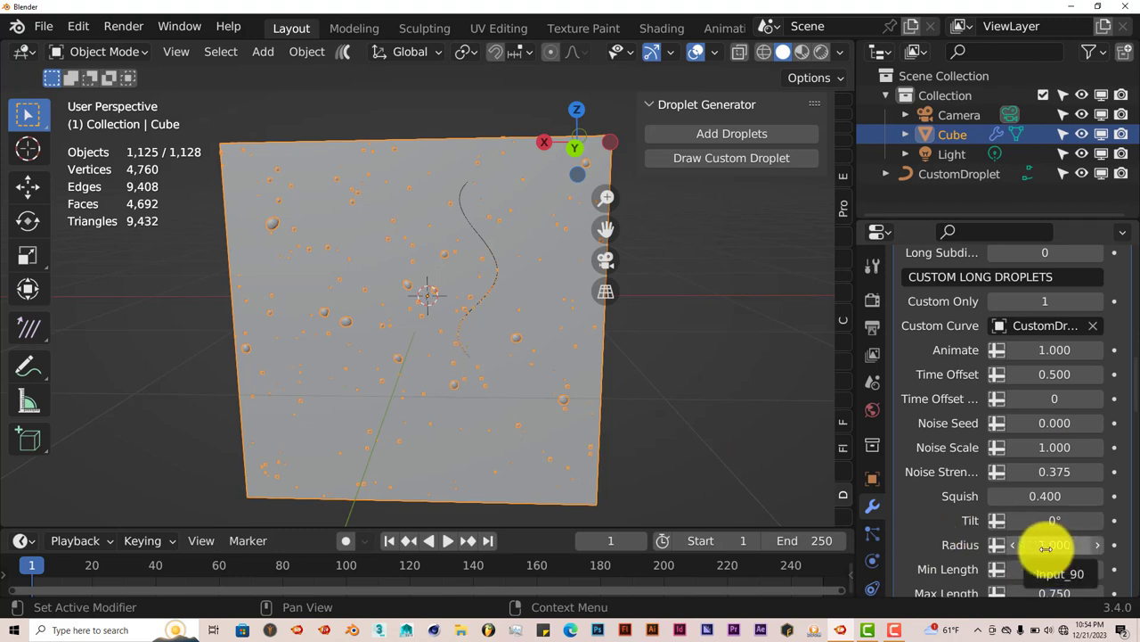
pyautogui.click(1046, 547)
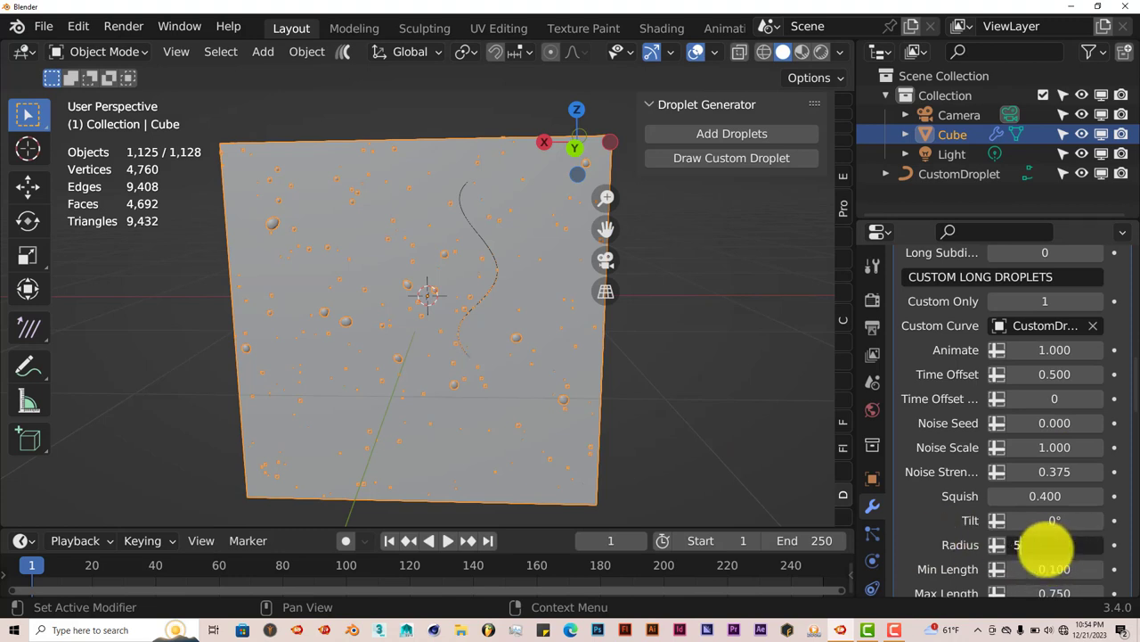
pyautogui.press('Return')
pyautogui.scroll(3, 475, 353)
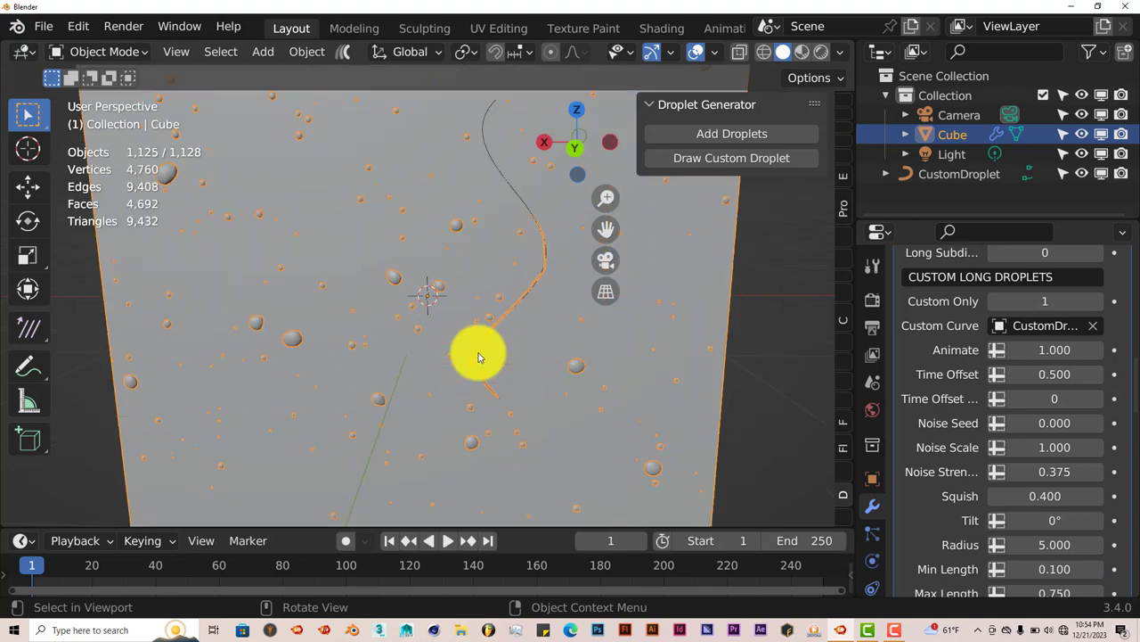
pyautogui.click(1049, 548)
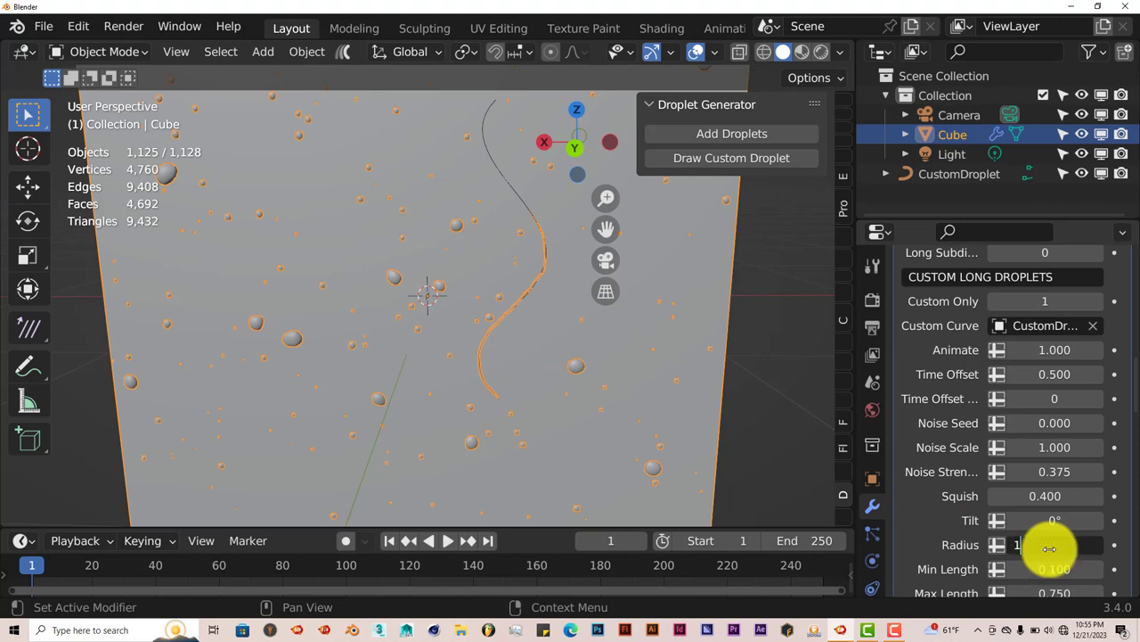
pyautogui.press('Return')
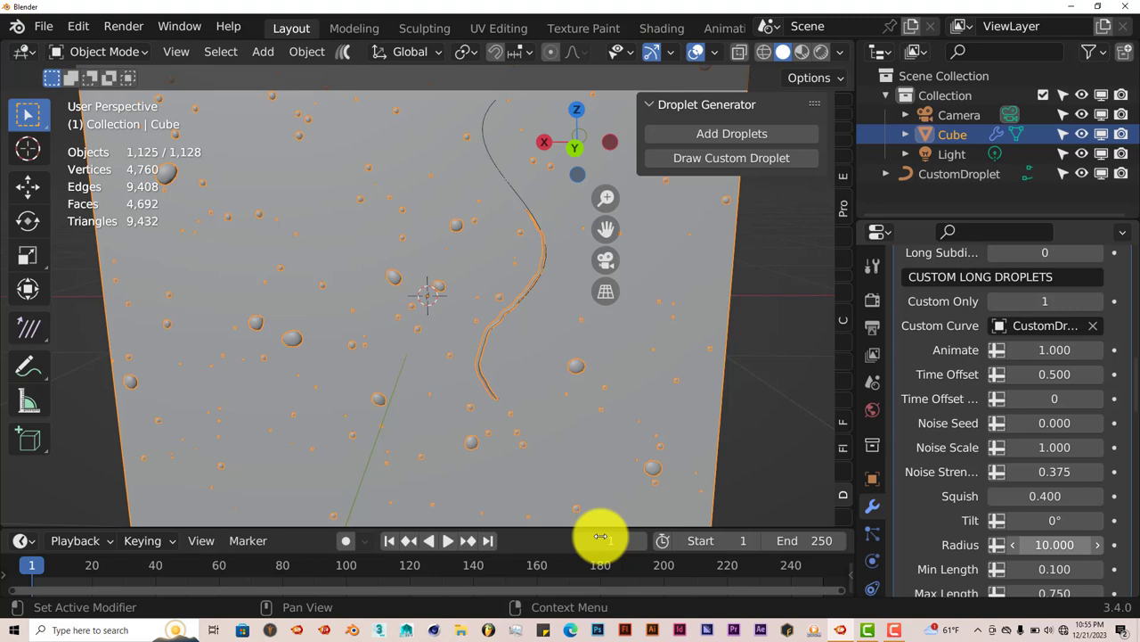
# - Orbit and zoom around the cube to inspect its droplets and S-curve streak
pyautogui.moveTo(564, 402); pyautogui.dragTo(499, 334, button='middle')
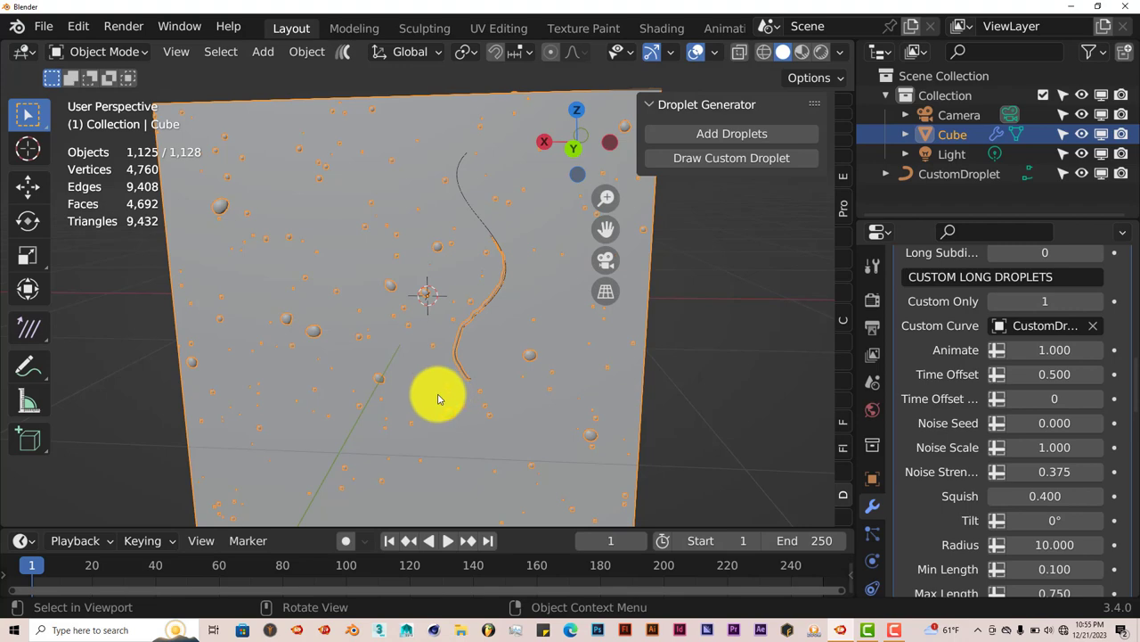
pyautogui.moveTo(437, 399); pyautogui.dragTo(372, 407, button='middle')
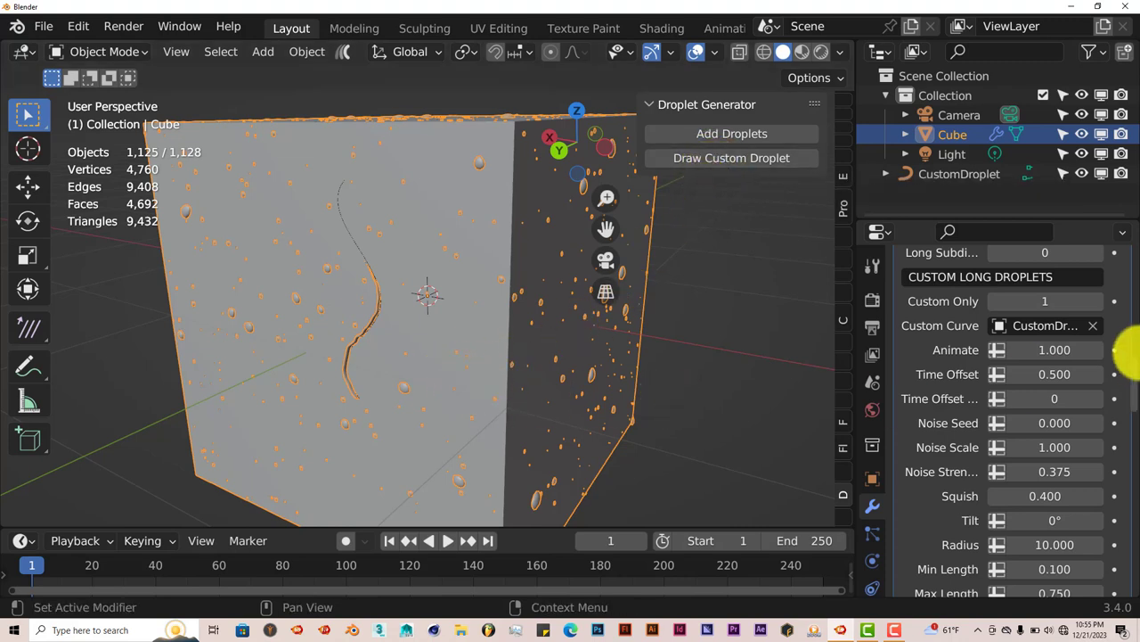
pyautogui.scroll(6, 1005, 356)
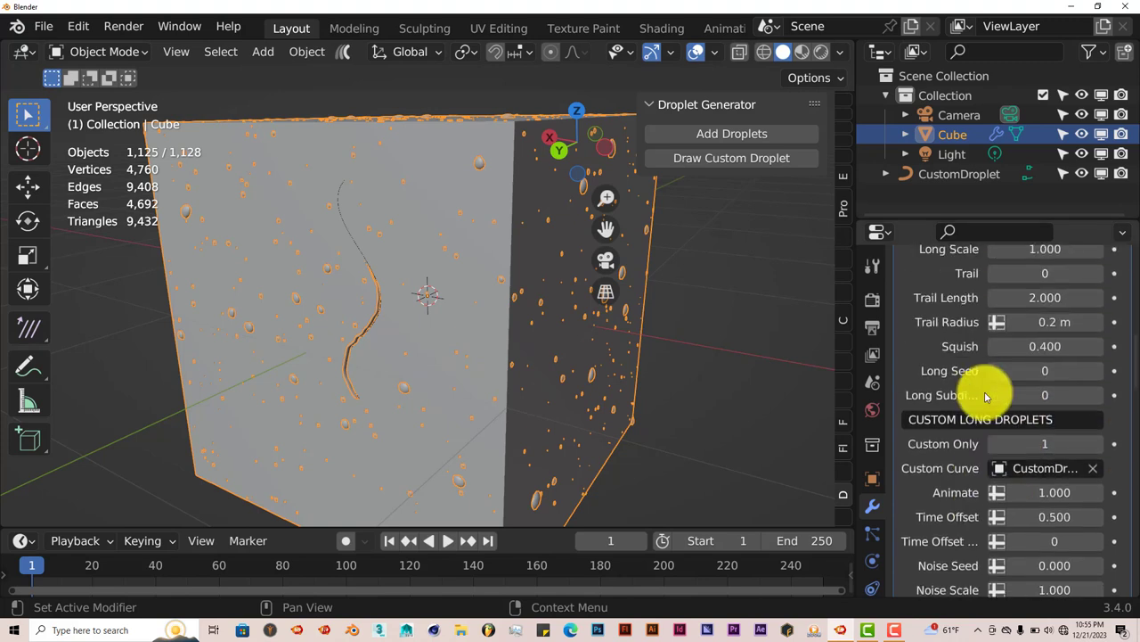
pyautogui.scroll(3, 986, 393)
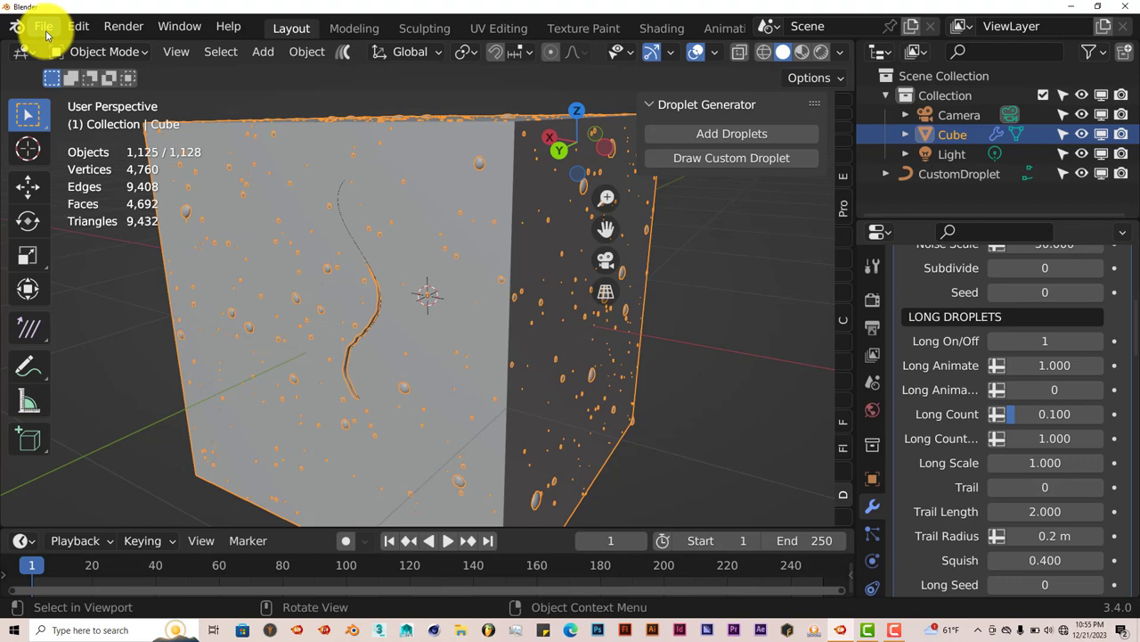
pyautogui.scroll(-4, 483, 323)
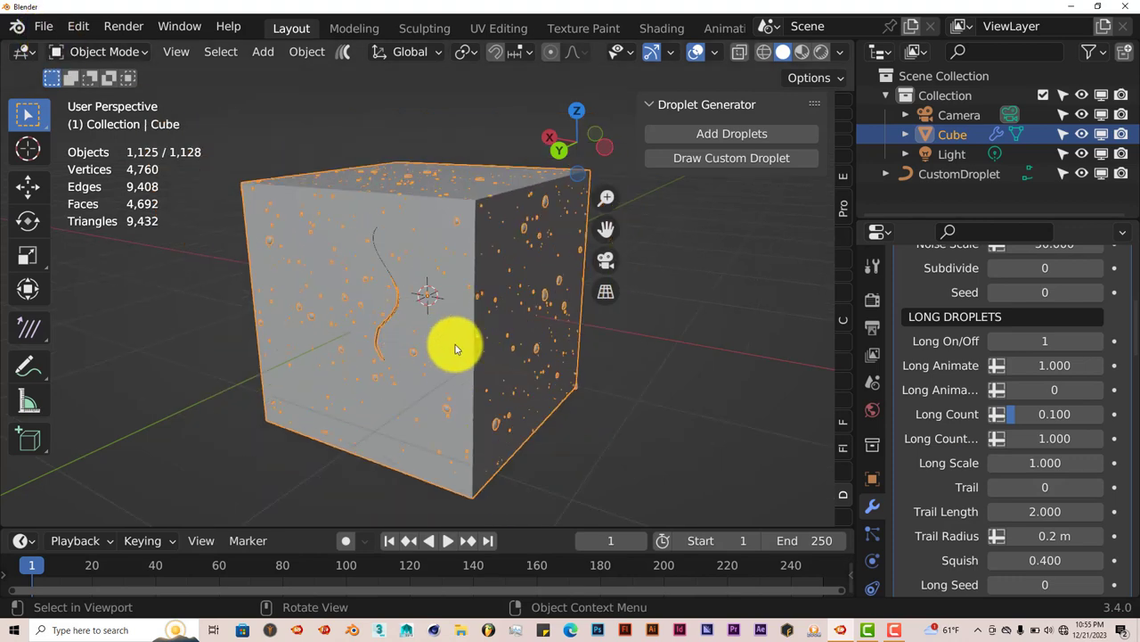
# - Delete the droplet-covered cube and start a new General file
pyautogui.press('Delete')
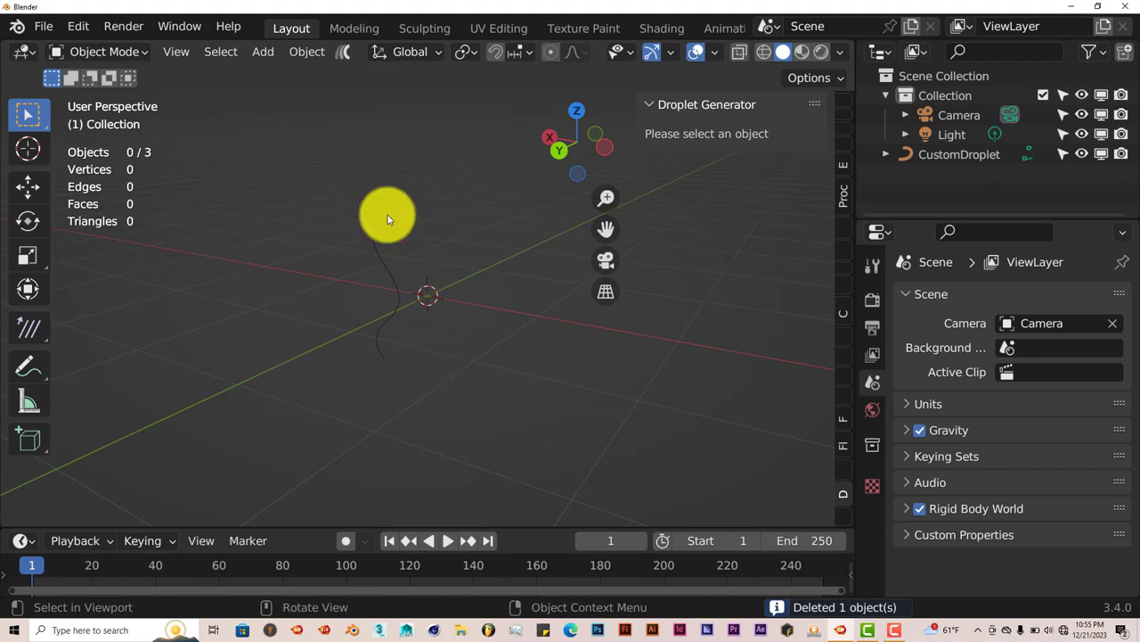
pyautogui.moveTo(397, 273); pyautogui.dragTo(441, 252, button='middle')
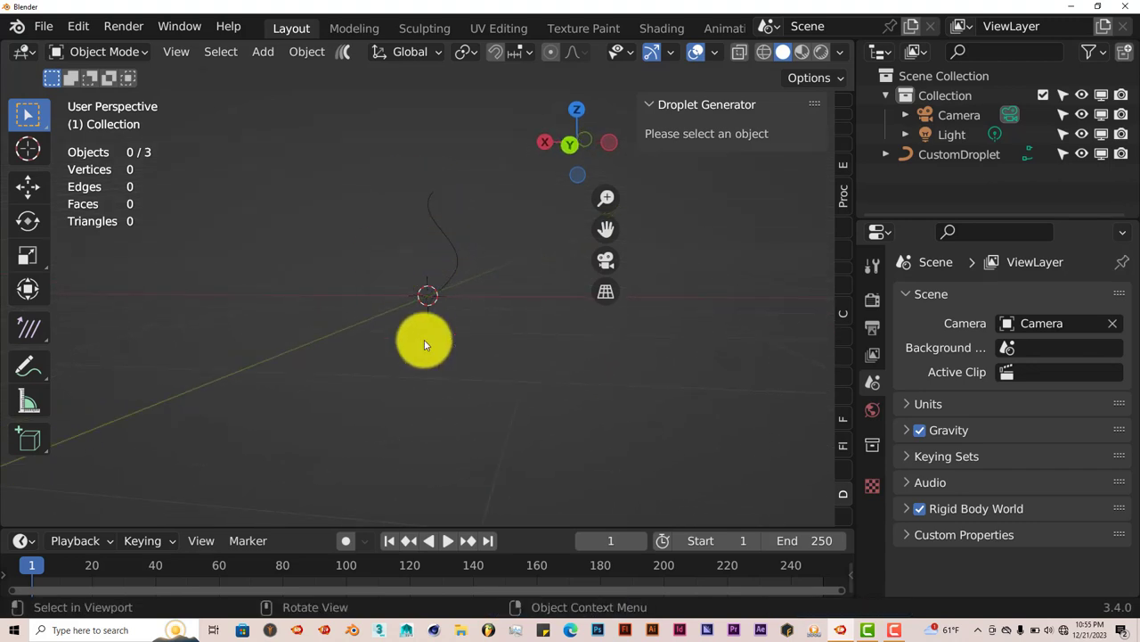
pyautogui.click(41, 28)
pyautogui.moveTo(107, 48)
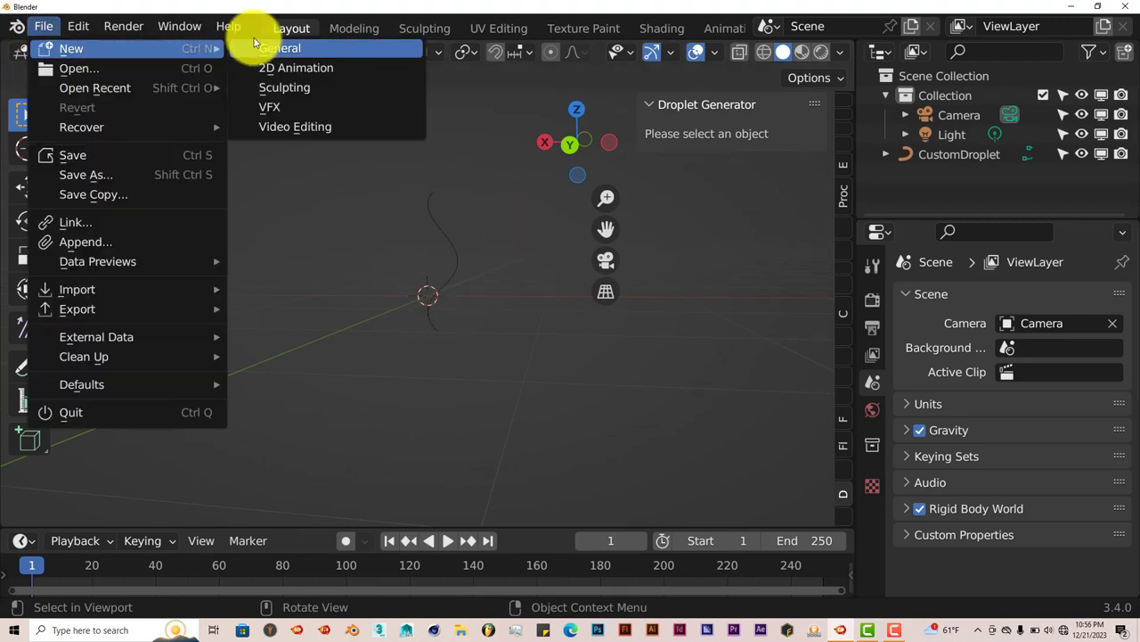
pyautogui.click(263, 52)
# - Discard unsaved changes, delete the default cube, and add a Suzanne monkey head
pyautogui.click(584, 346)
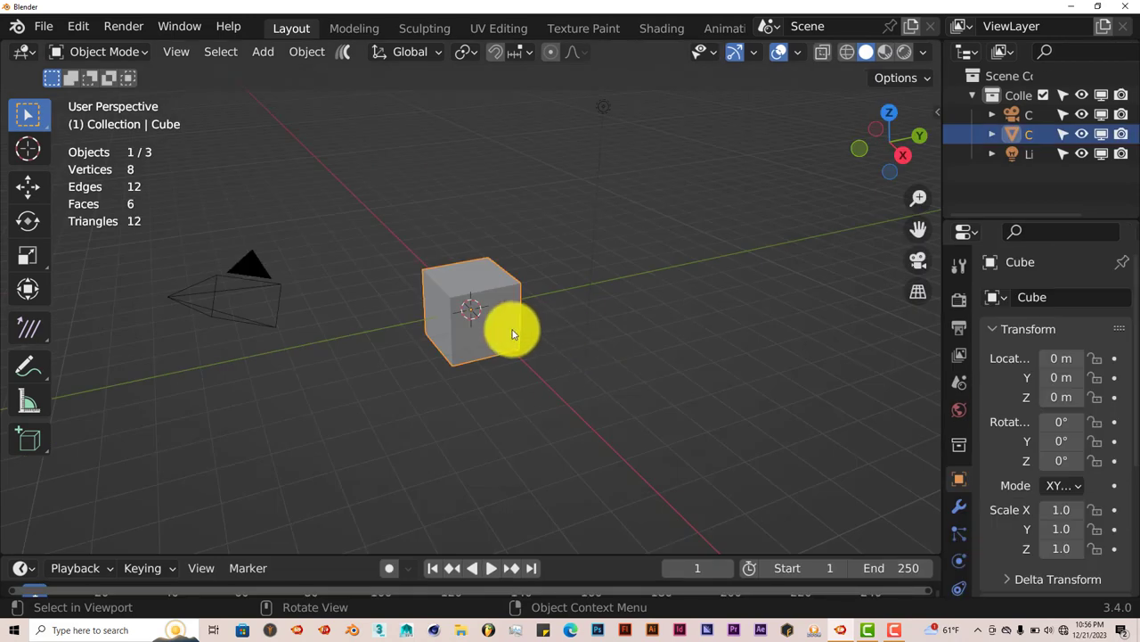
pyautogui.press('Delete')
pyautogui.hotkey('shift', 'a')
pyautogui.moveTo(512, 334)
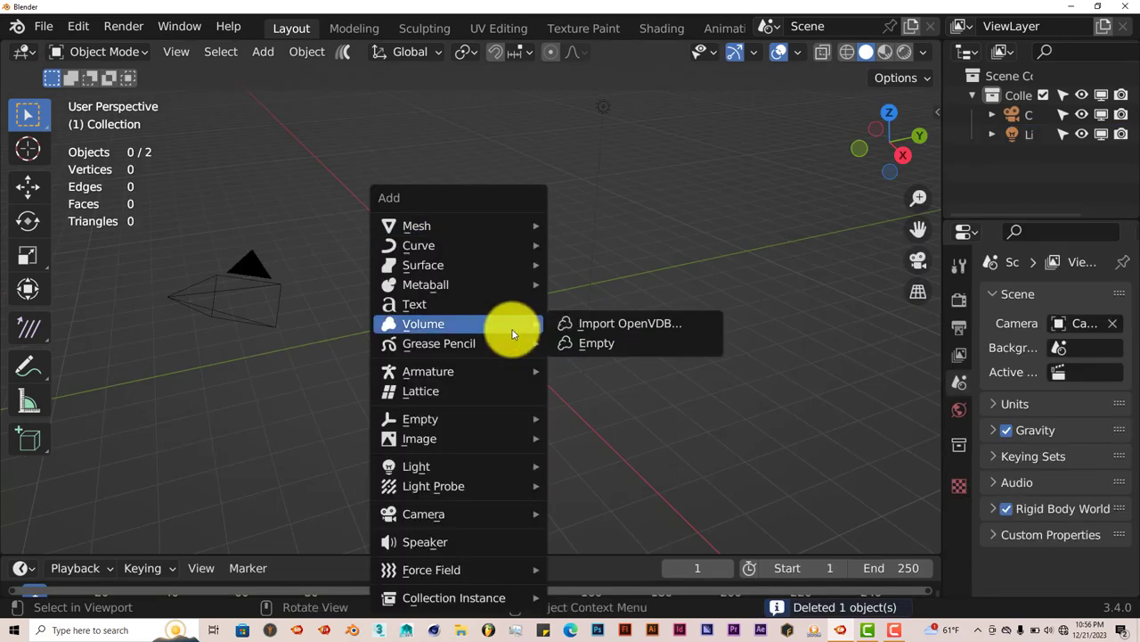
pyautogui.moveTo(517, 222)
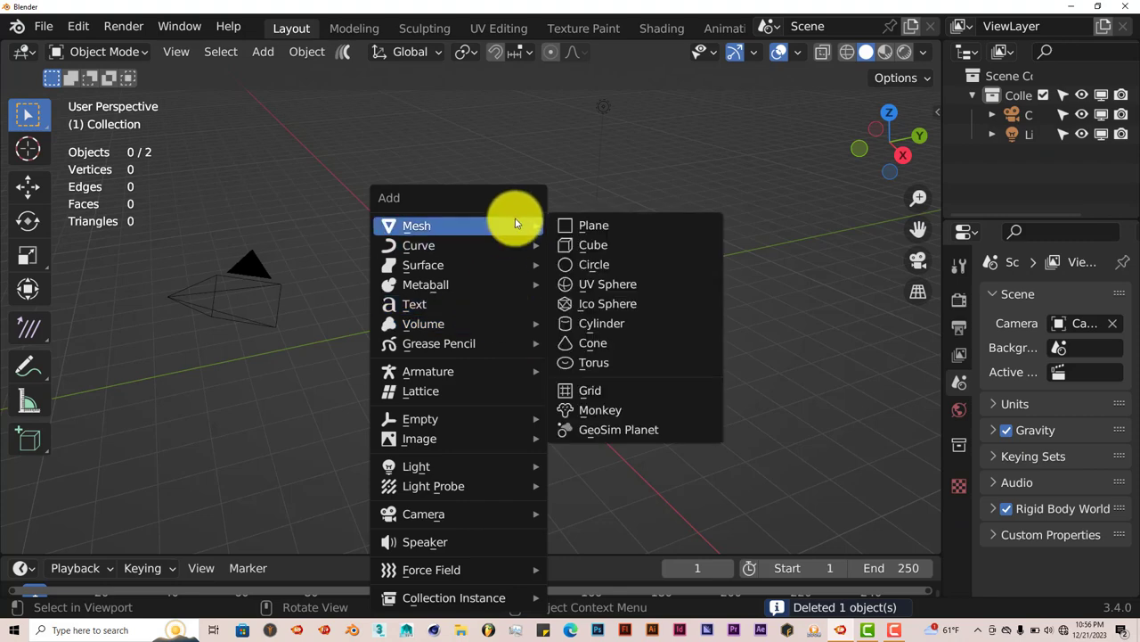
pyautogui.click(629, 411)
pyautogui.moveTo(630, 412); pyautogui.dragTo(697, 410, button='middle')
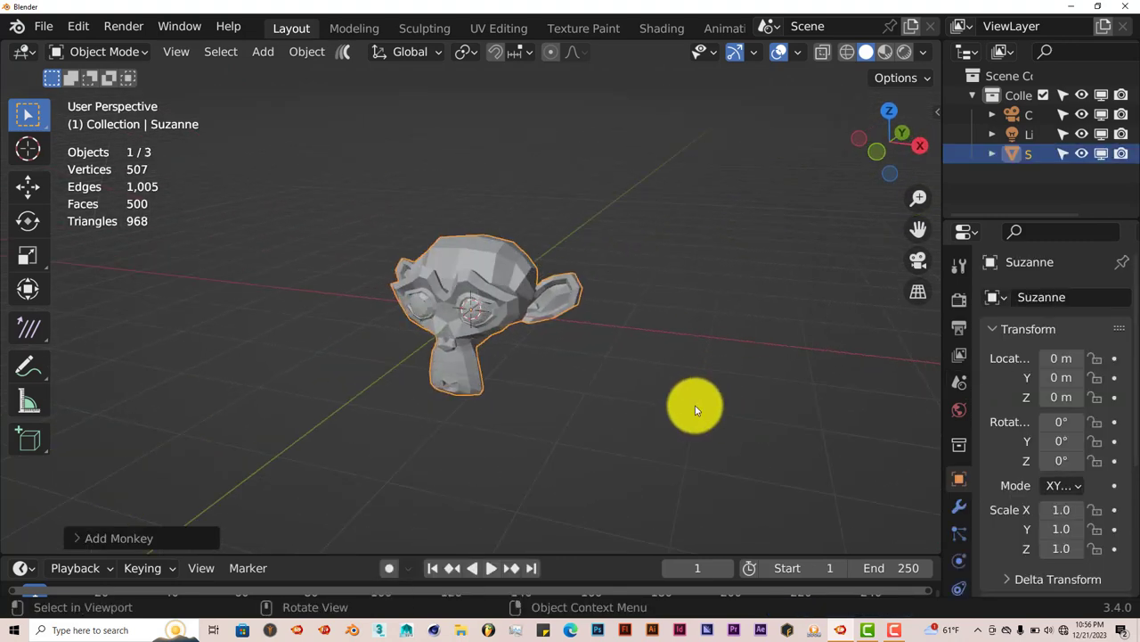
# - Add a Subdivision Surface modifier to Suzanne and apply it, reaching 7,958 vertices
pyautogui.click(959, 506)
pyautogui.click(1039, 300)
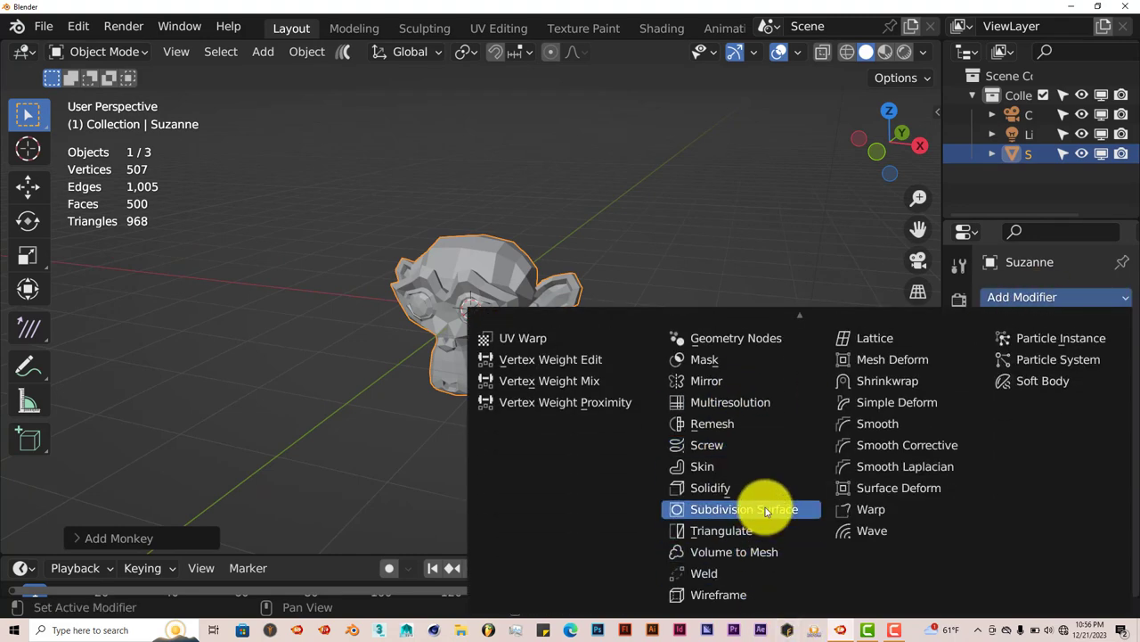
pyautogui.click(766, 509)
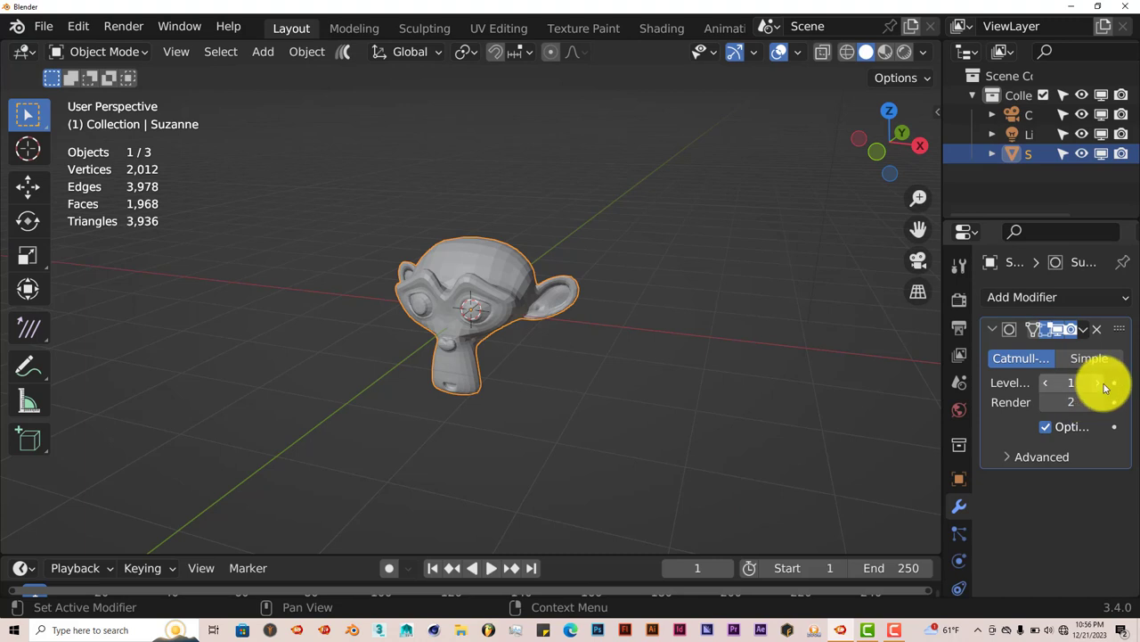
pyautogui.click(1082, 330)
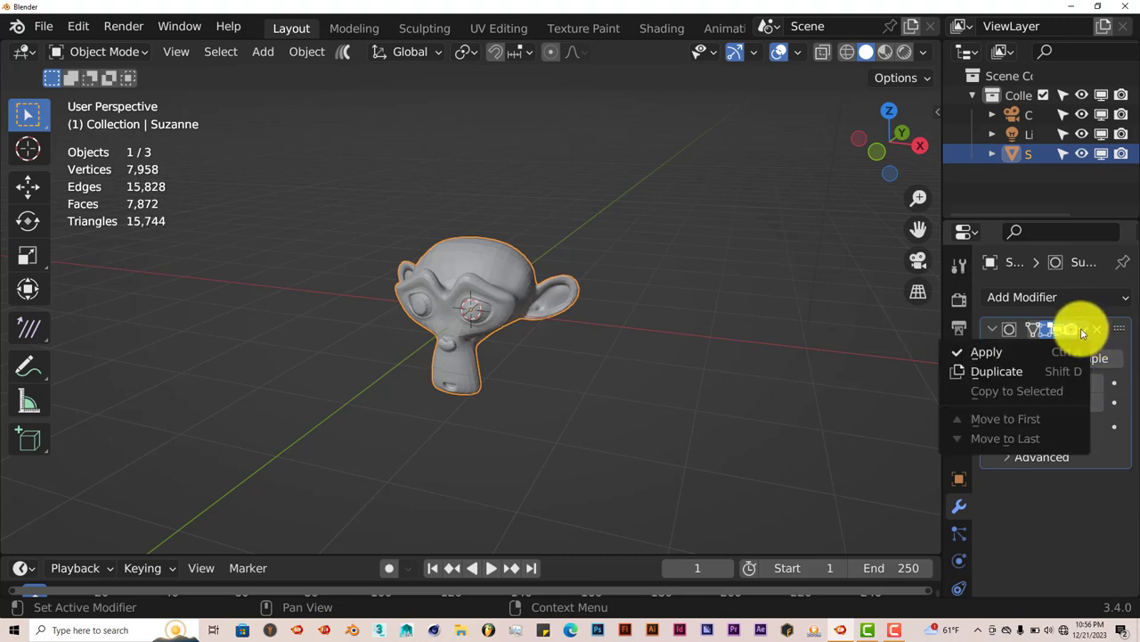
pyautogui.click(1020, 349)
pyautogui.scroll(2, 659, 440)
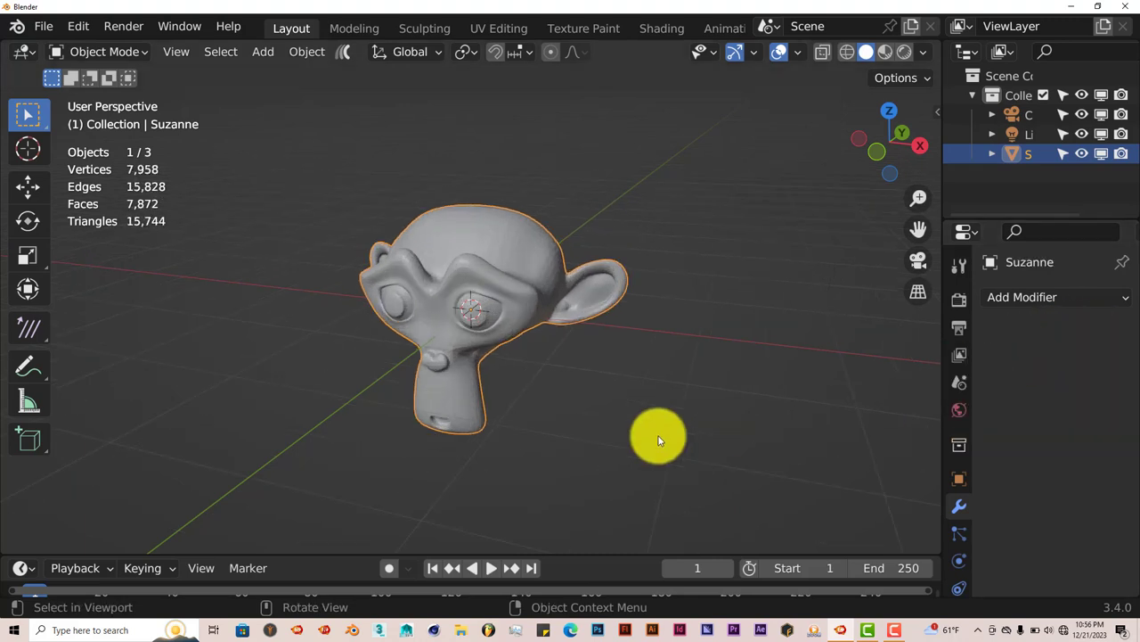
# - Cover Suzanne with droplets from the Droplet Generator side panel
pyautogui.click(937, 112)
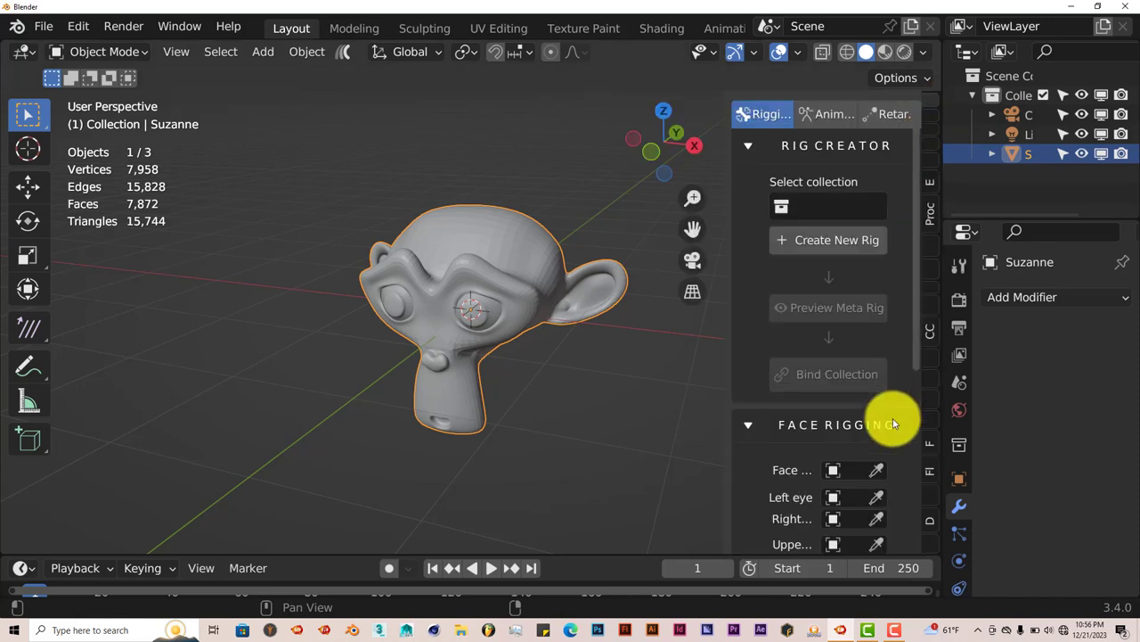
pyautogui.click(927, 503)
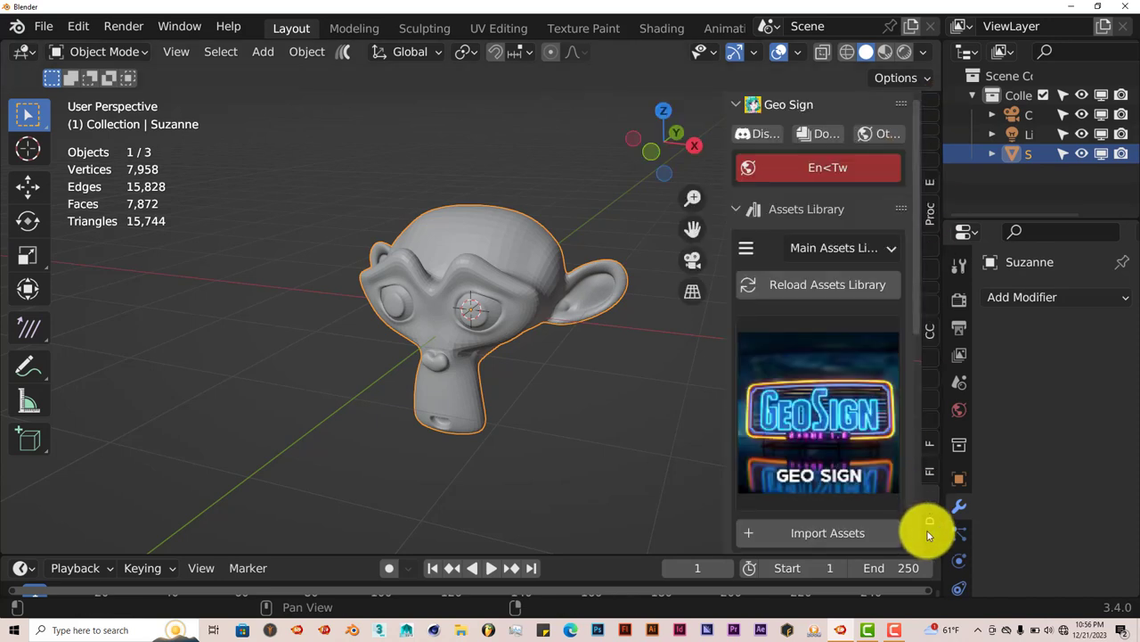
pyautogui.click(929, 524)
pyautogui.moveTo(697, 375); pyautogui.dragTo(600, 400, button='middle')
pyautogui.click(810, 133)
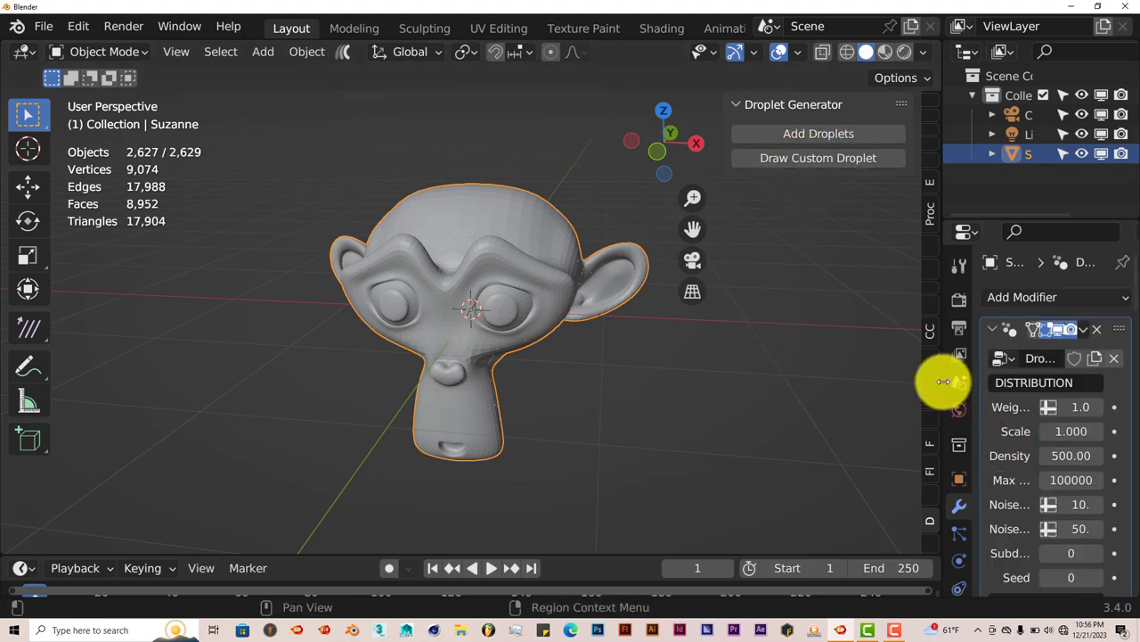
# - Set the droplet modifier Scale to 15
pyautogui.moveTo(943, 372); pyautogui.dragTo(847, 377)
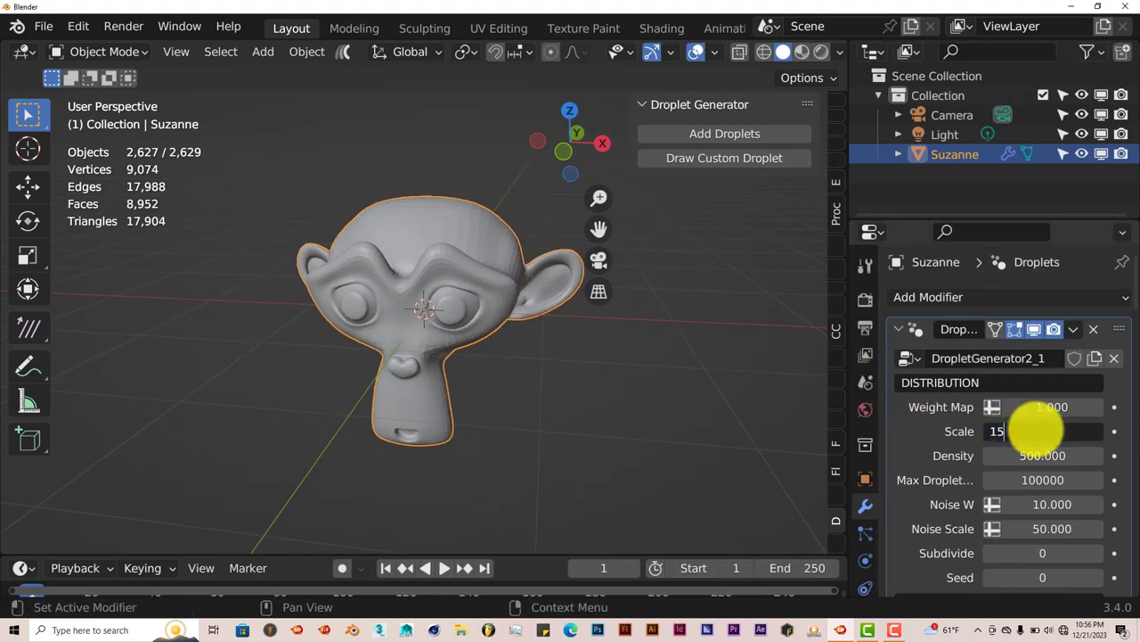
pyautogui.click(1033, 429)
pyautogui.write('15')
pyautogui.press('Return')
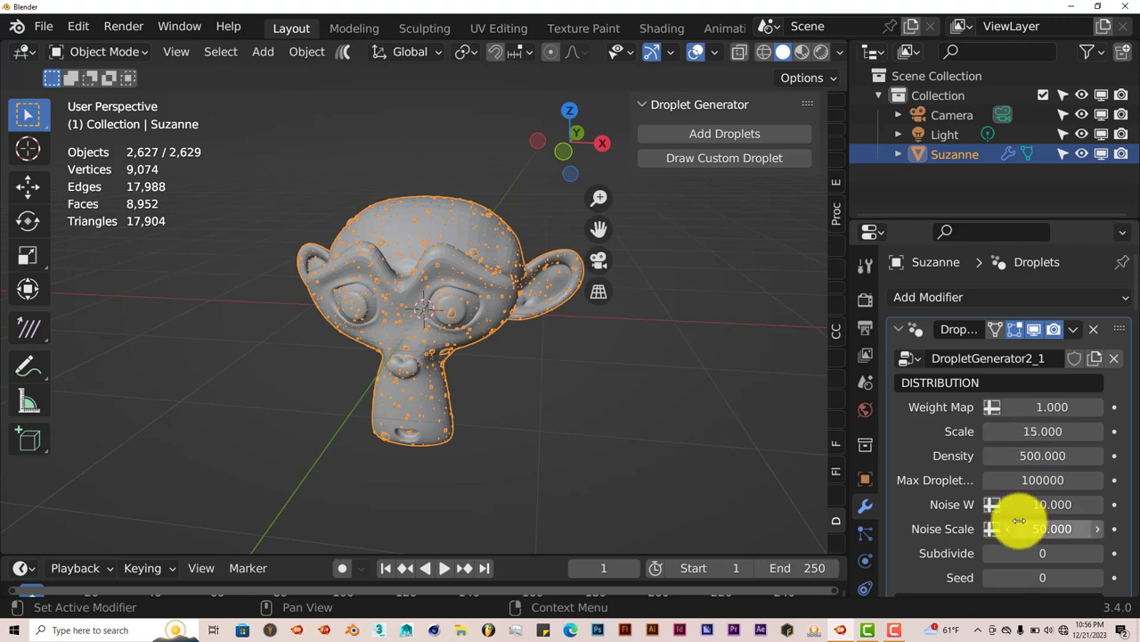
# - Set Long On/Off to 1 and orbit around Suzanne to view the droplets
pyautogui.scroll(-3, 1019, 521)
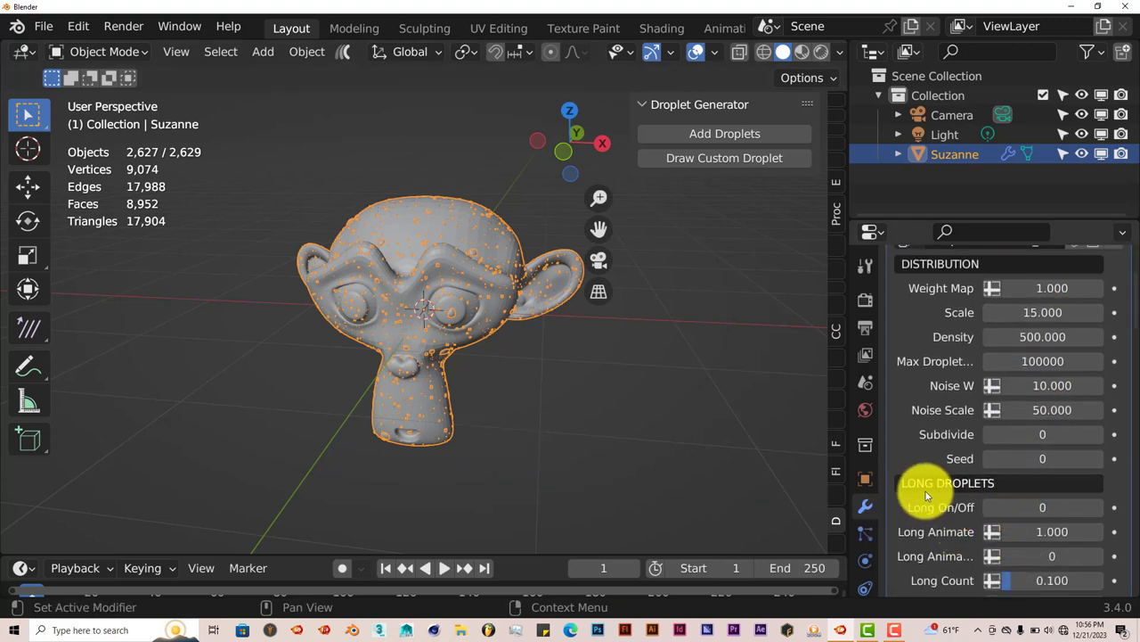
pyautogui.click(1099, 515)
pyautogui.moveTo(517, 376); pyautogui.dragTo(294, 373, button='middle')
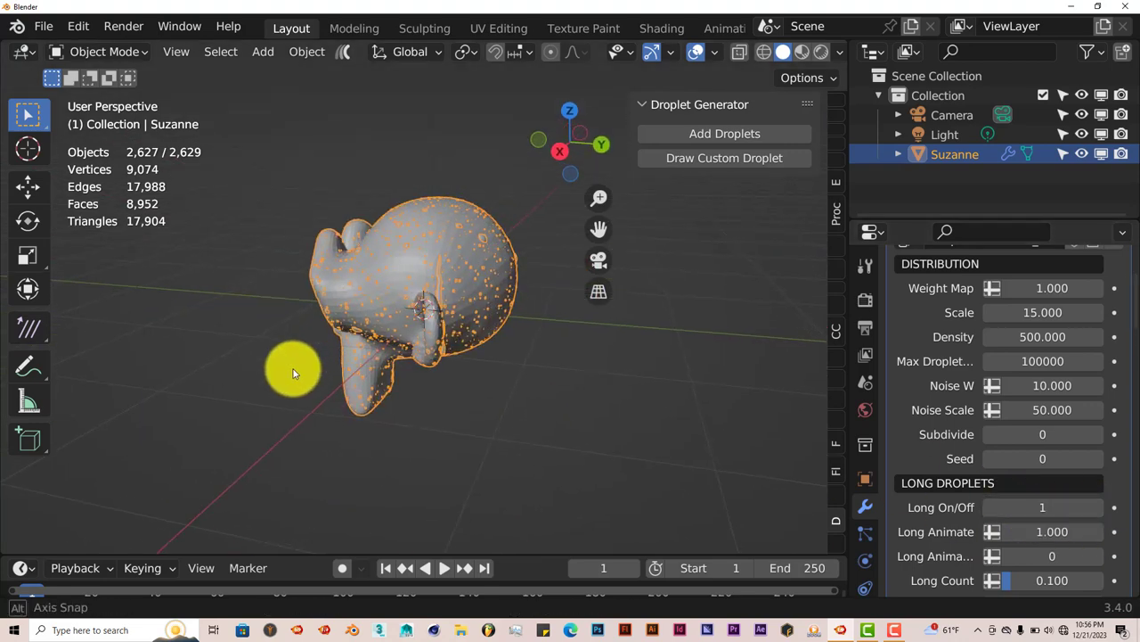
pyautogui.moveTo(445, 365); pyautogui.dragTo(349, 355, button='middle')
pyautogui.scroll(3, 349, 356)
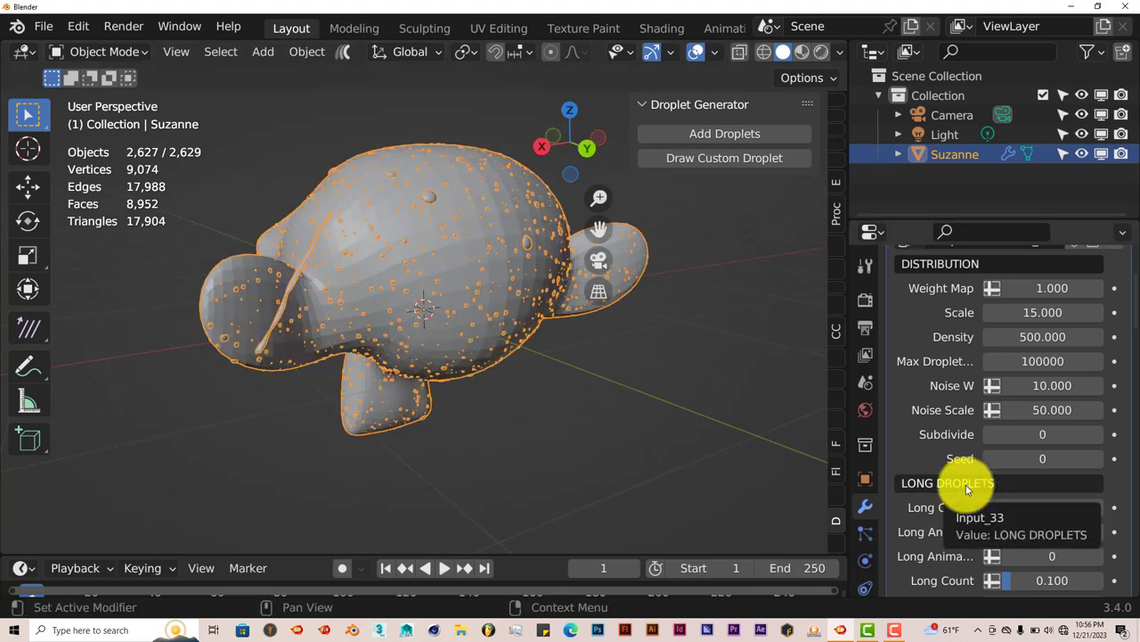
pyautogui.moveTo(427, 453); pyautogui.dragTo(553, 437, button='middle')
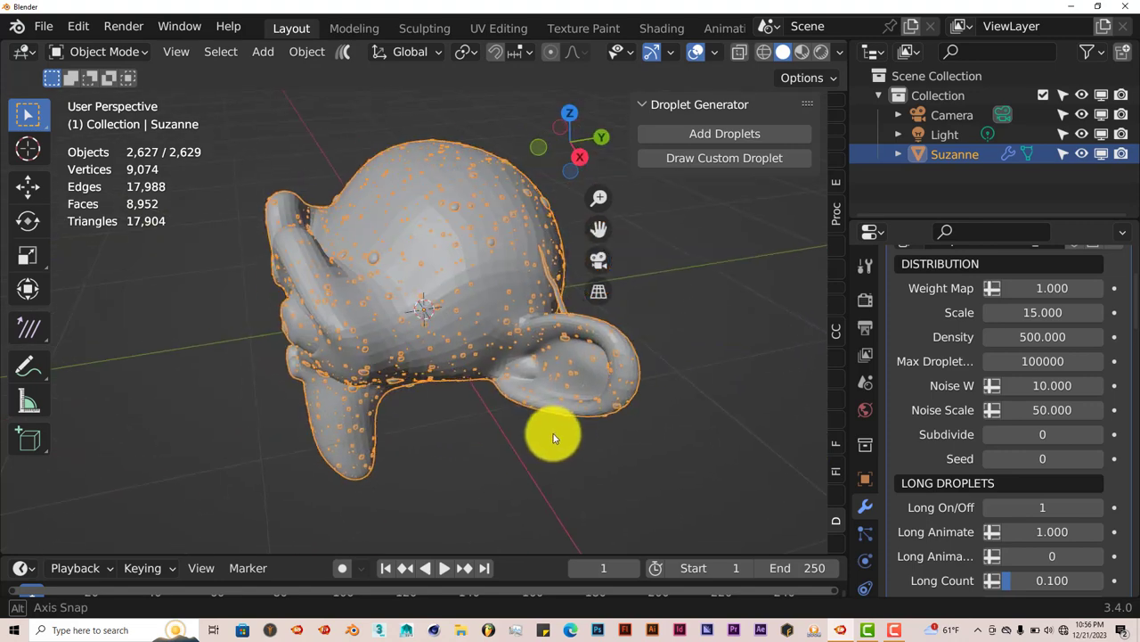
pyautogui.moveTo(509, 344); pyautogui.dragTo(302, 234, button='middle')
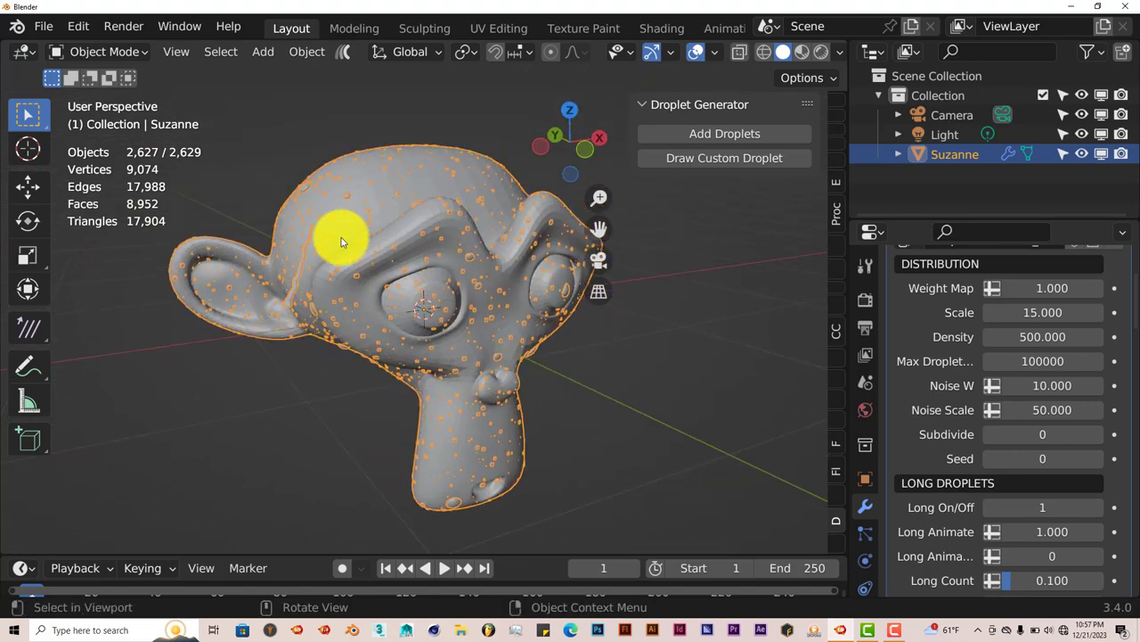
pyautogui.moveTo(384, 356); pyautogui.dragTo(237, 407, button='middle')
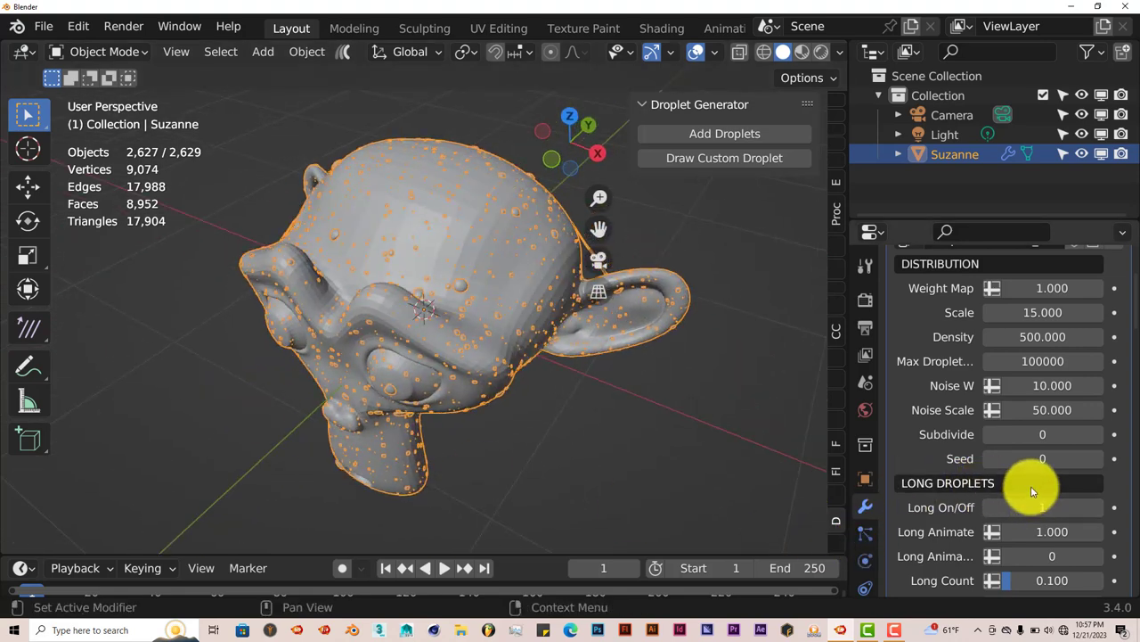
pyautogui.moveTo(453, 432); pyautogui.dragTo(446, 375, button='middle')
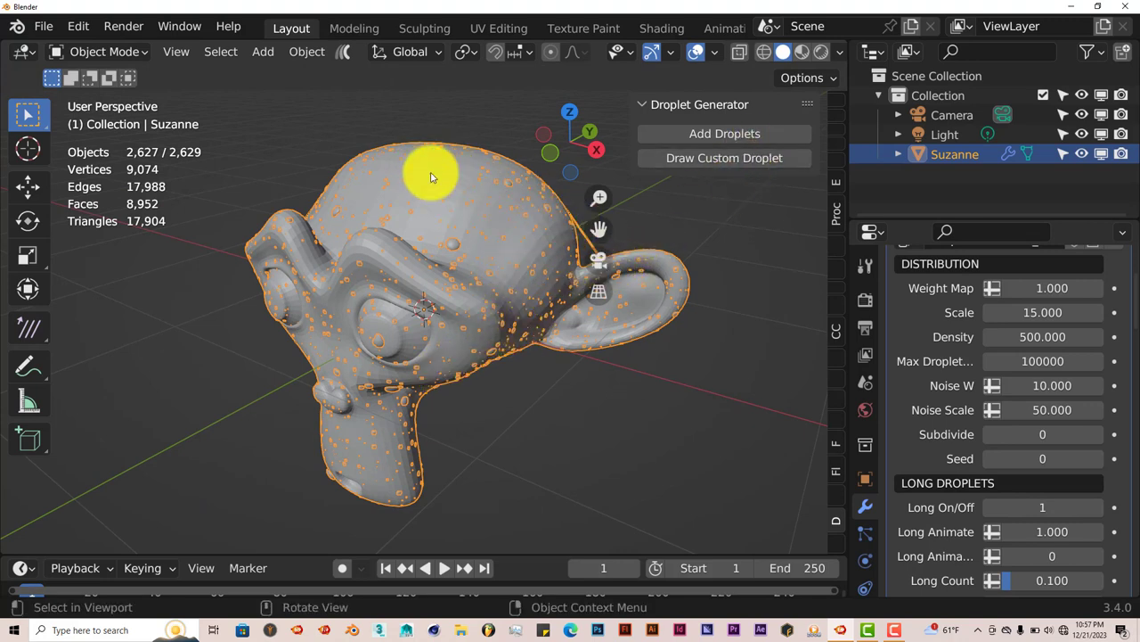
pyautogui.moveTo(433, 255); pyautogui.dragTo(557, 372, button='middle')
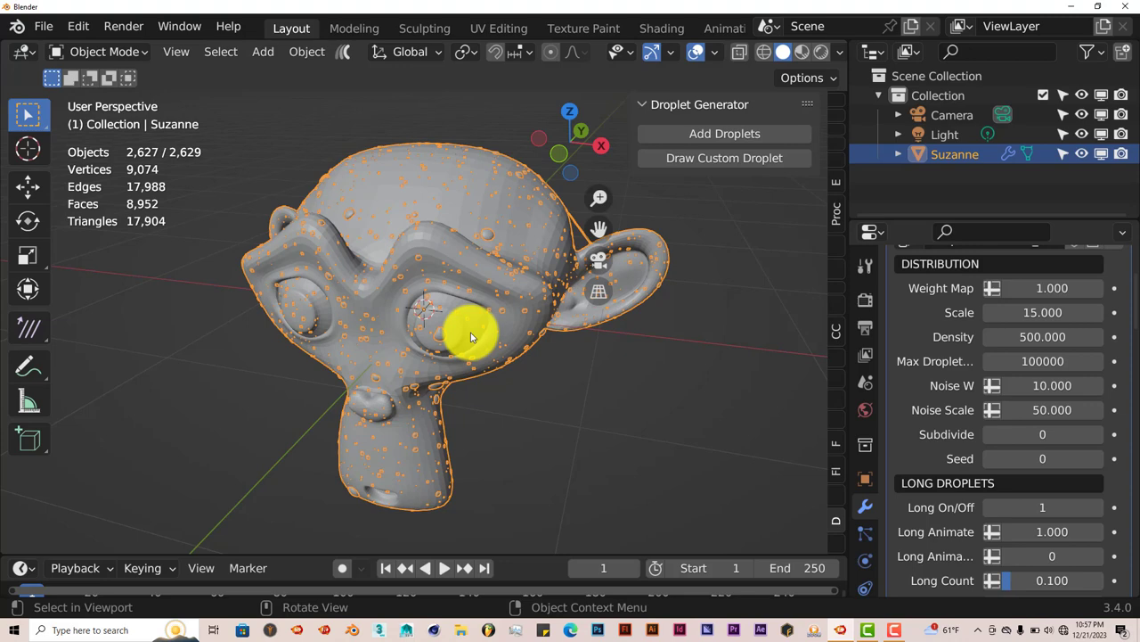
pyautogui.scroll(3, 499, 265)
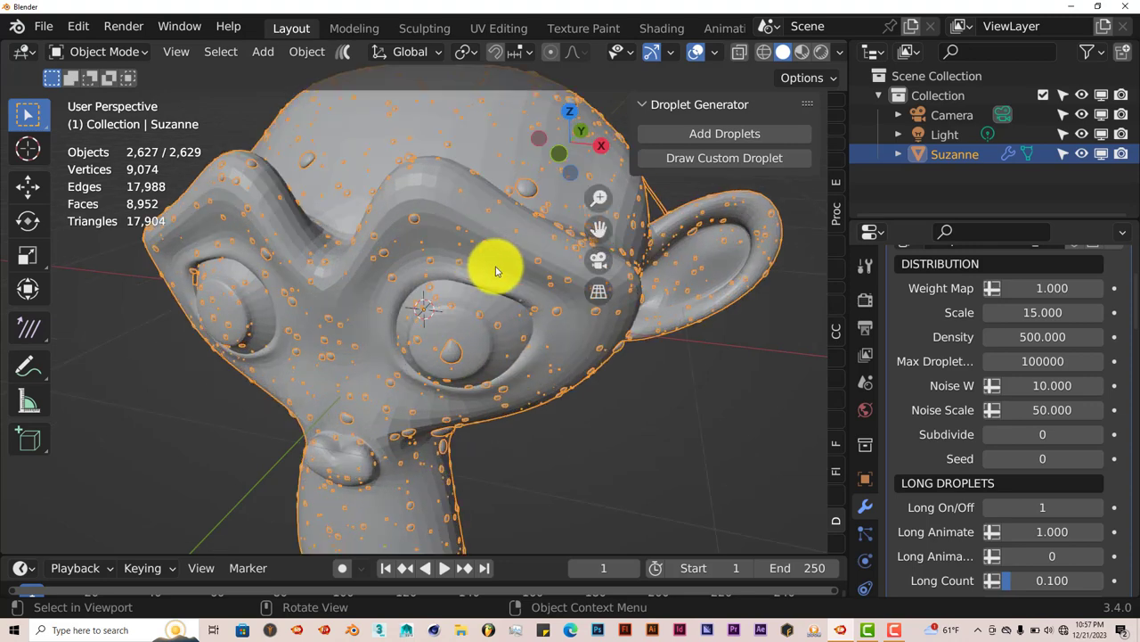
pyautogui.moveTo(499, 265); pyautogui.dragTo(448, 292, button='middle')
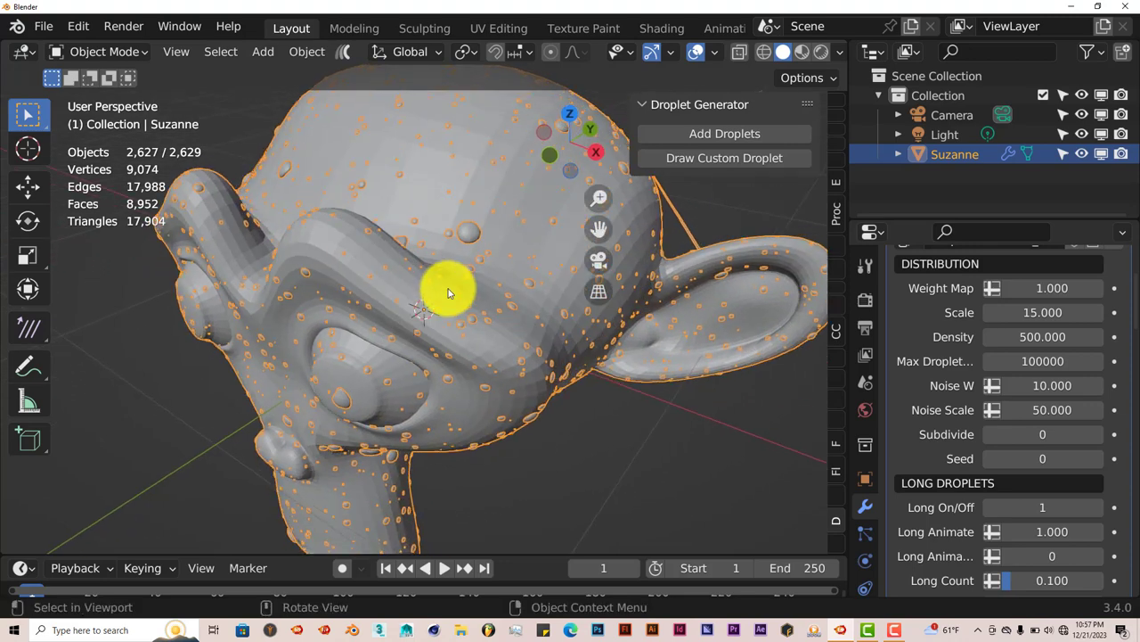
pyautogui.scroll(3, 485, 287)
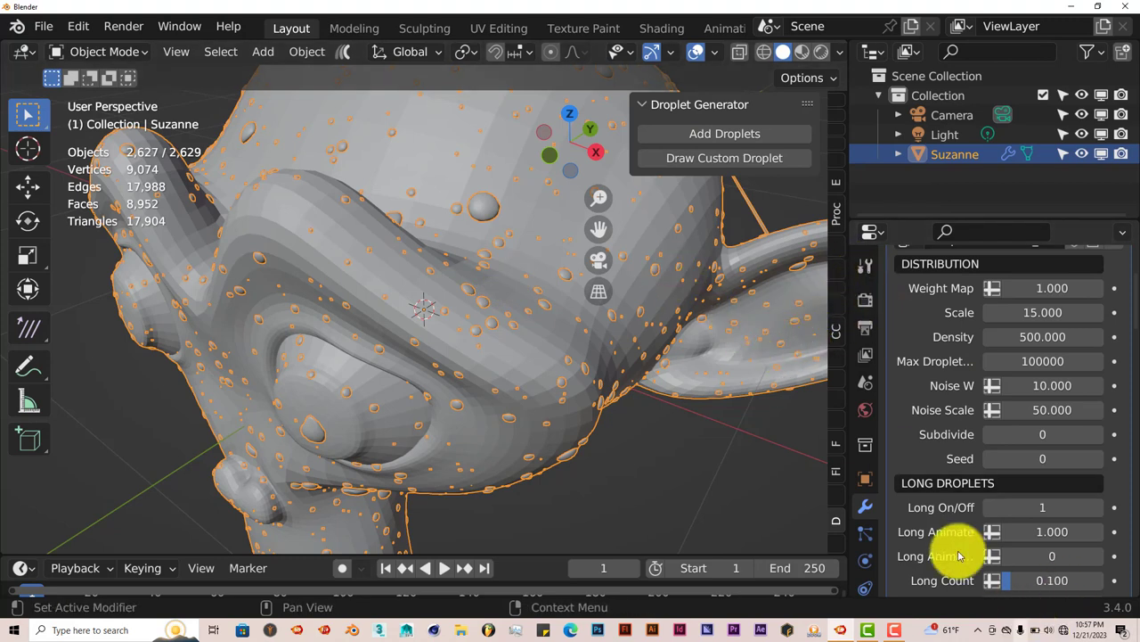
# - Give Suzanne a new material, Material.001, with a red base colour
pyautogui.scroll(-4, 869, 577)
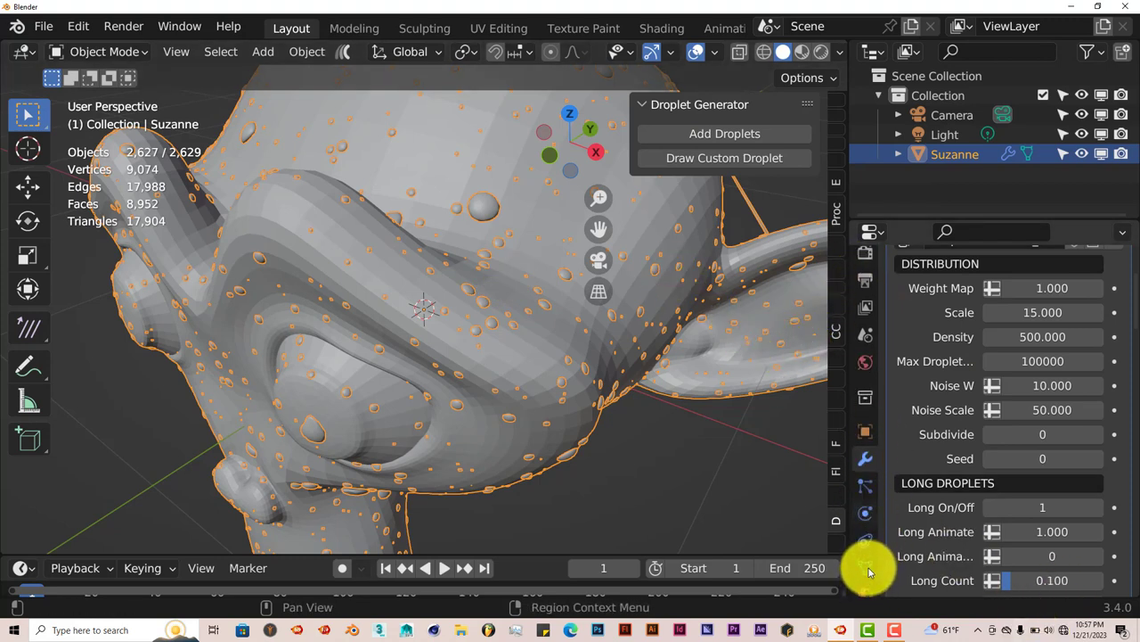
pyautogui.click(865, 539)
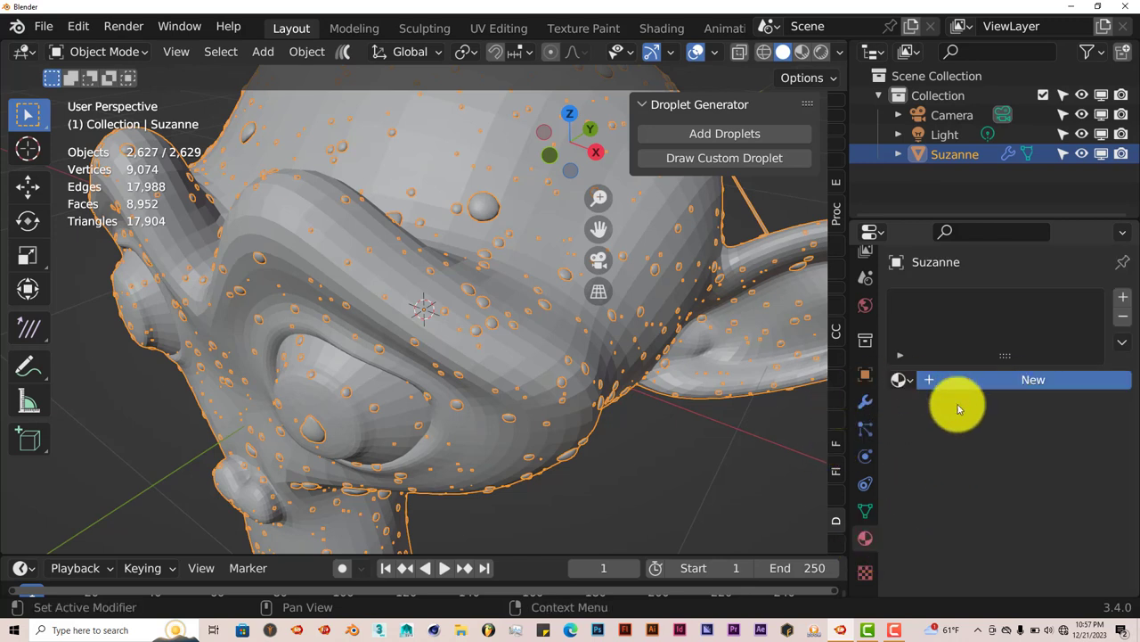
pyautogui.click(989, 379)
pyautogui.scroll(-3, 926, 517)
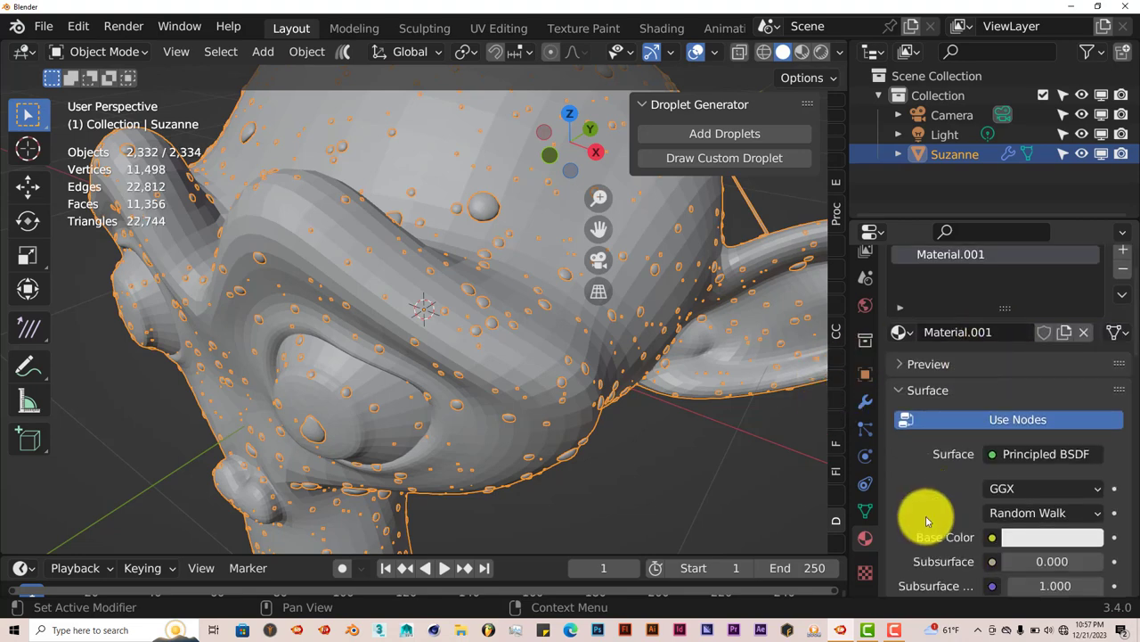
pyautogui.click(1036, 514)
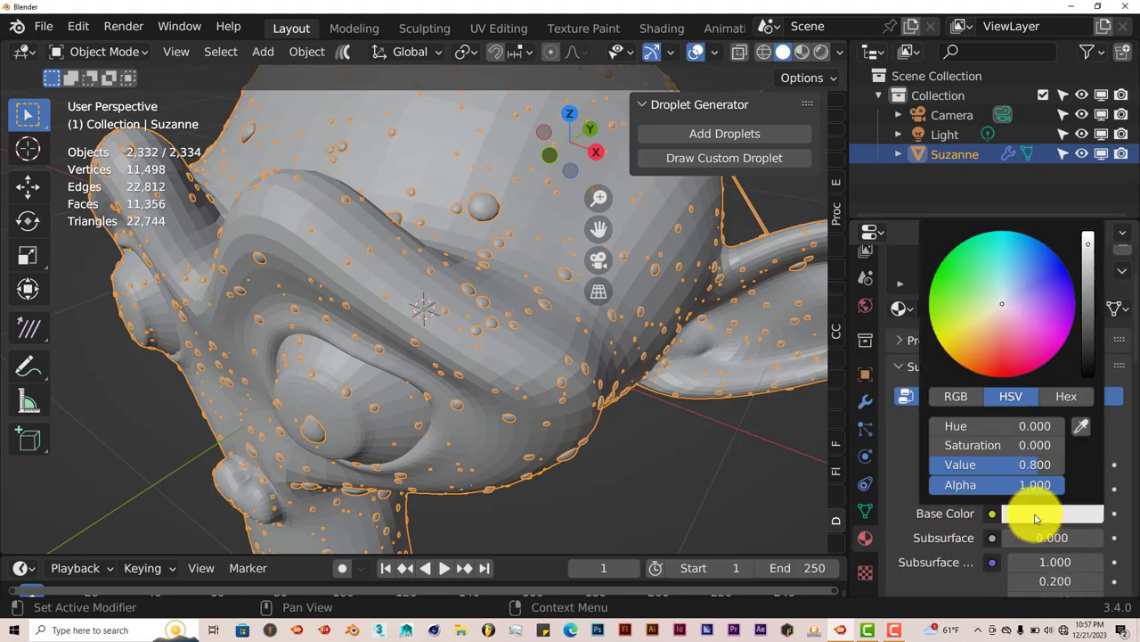
pyautogui.click(997, 368)
# - Set the World colour to a light blue
pyautogui.scroll(3, 958, 412)
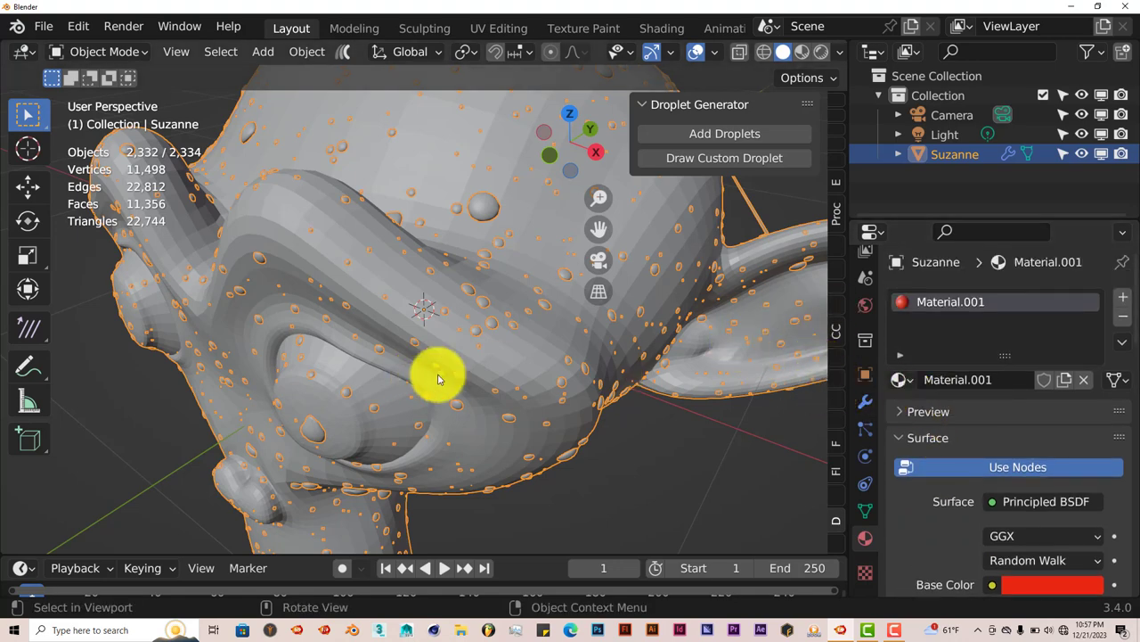
pyautogui.click(866, 307)
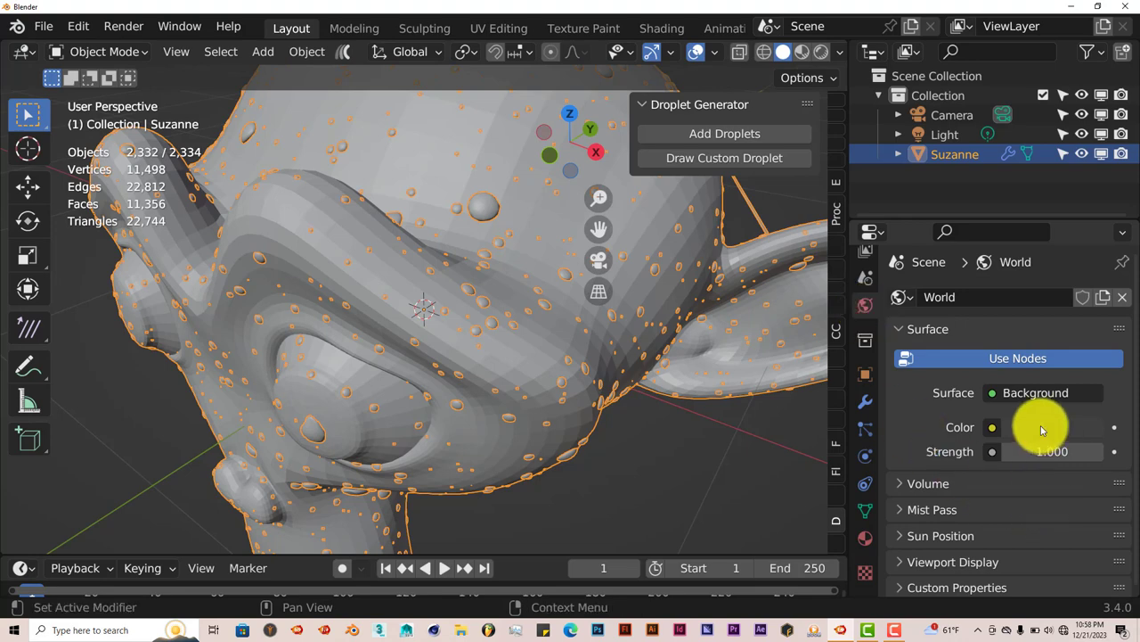
pyautogui.click(1041, 428)
pyautogui.click(1088, 169)
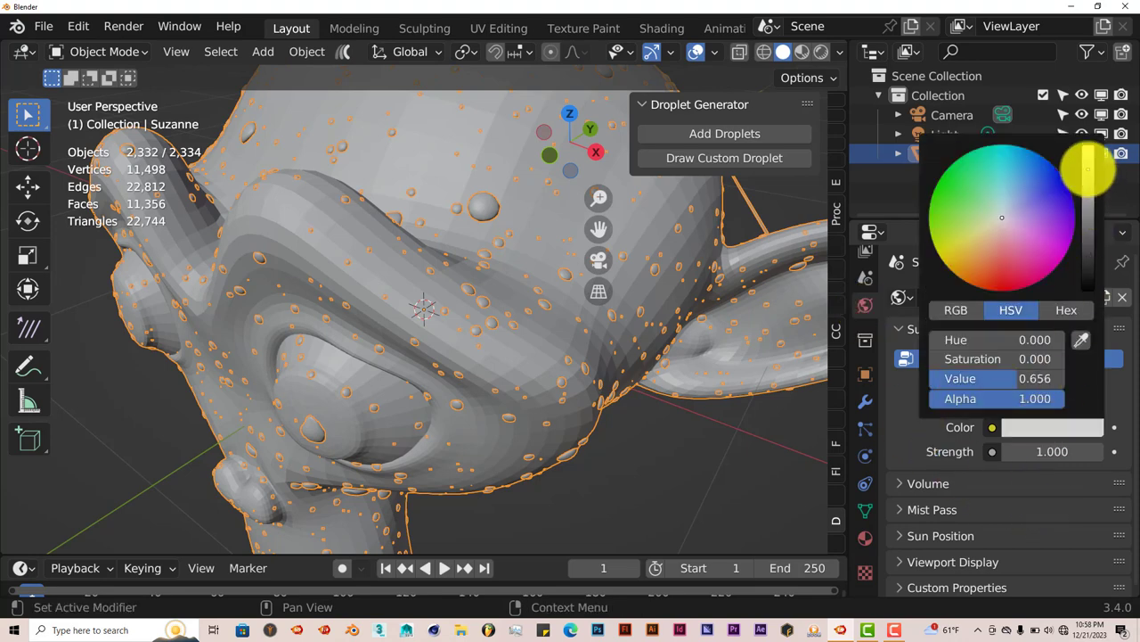
pyautogui.click(1010, 210)
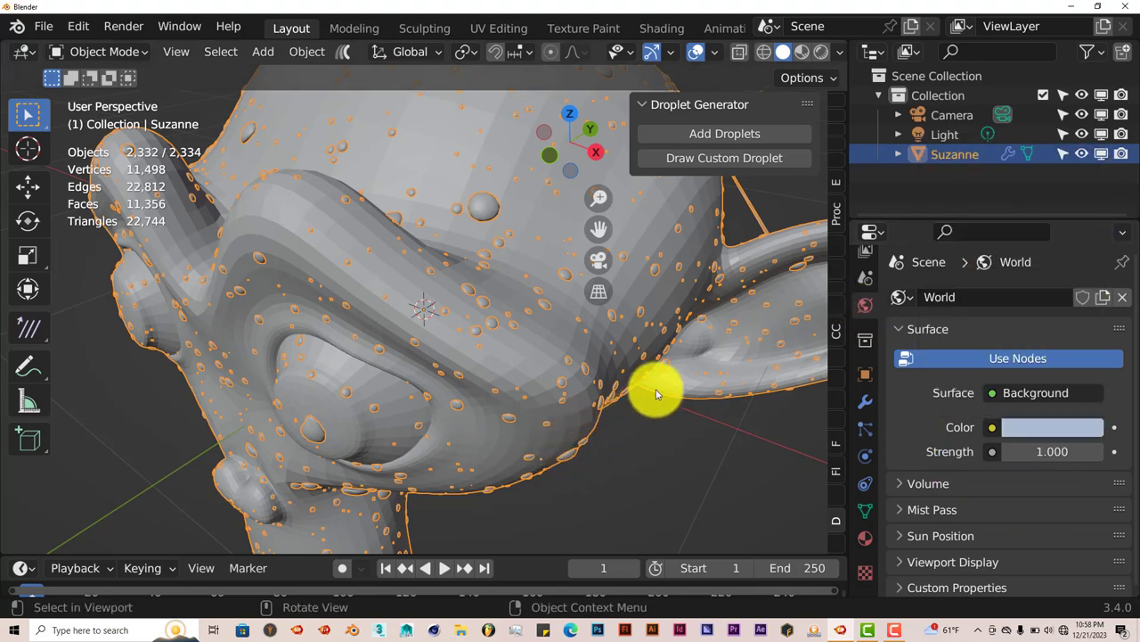
# - Switch the render engine to Cycles on GPU Compute, then zoom in on the droplets
pyautogui.scroll(4, 860, 308)
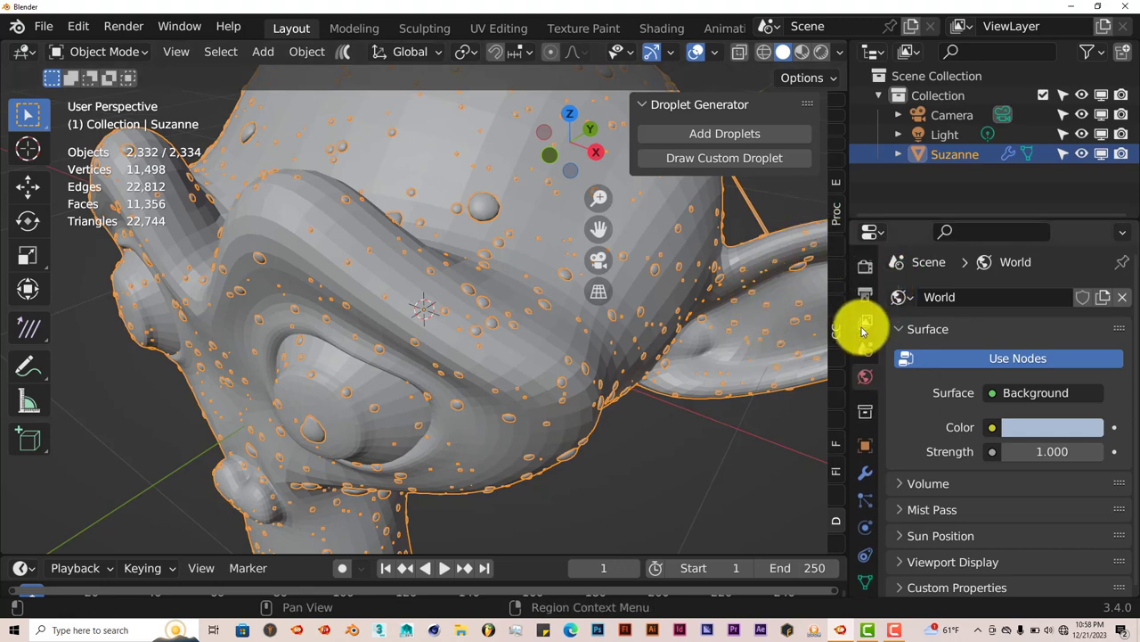
pyautogui.click(865, 300)
pyautogui.click(1081, 301)
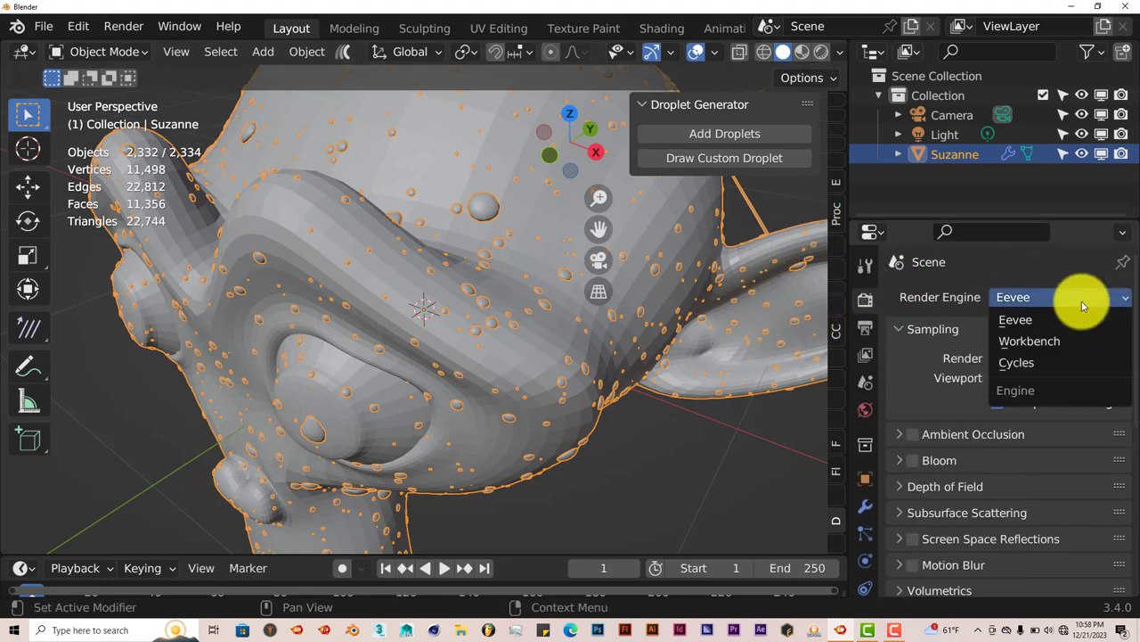
pyautogui.click(1055, 364)
pyautogui.click(1062, 347)
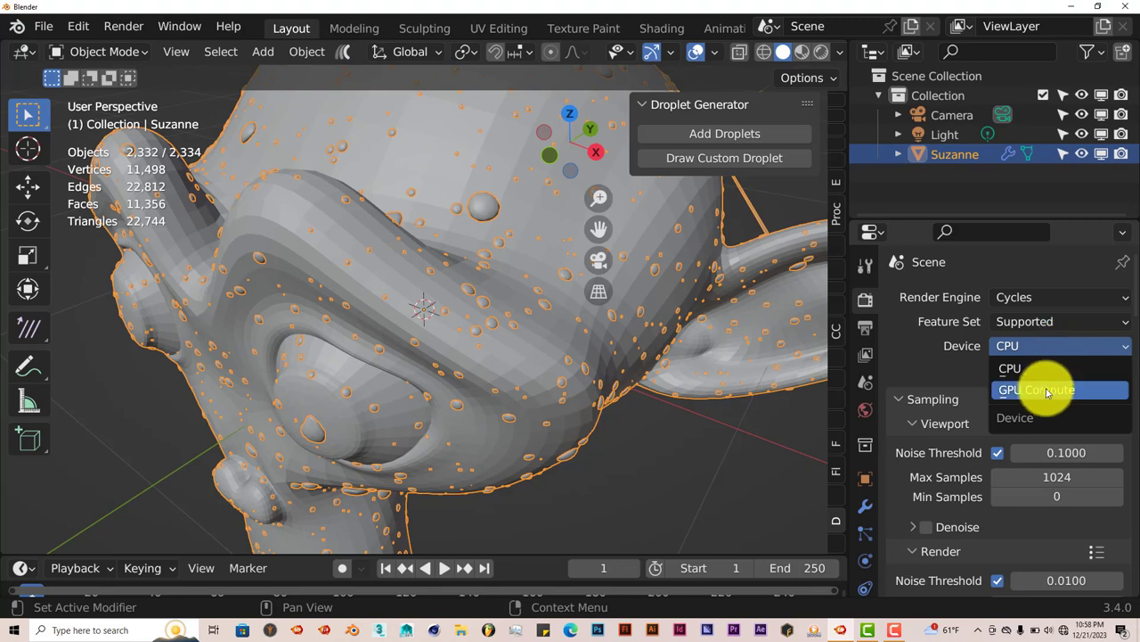
pyautogui.click(1044, 393)
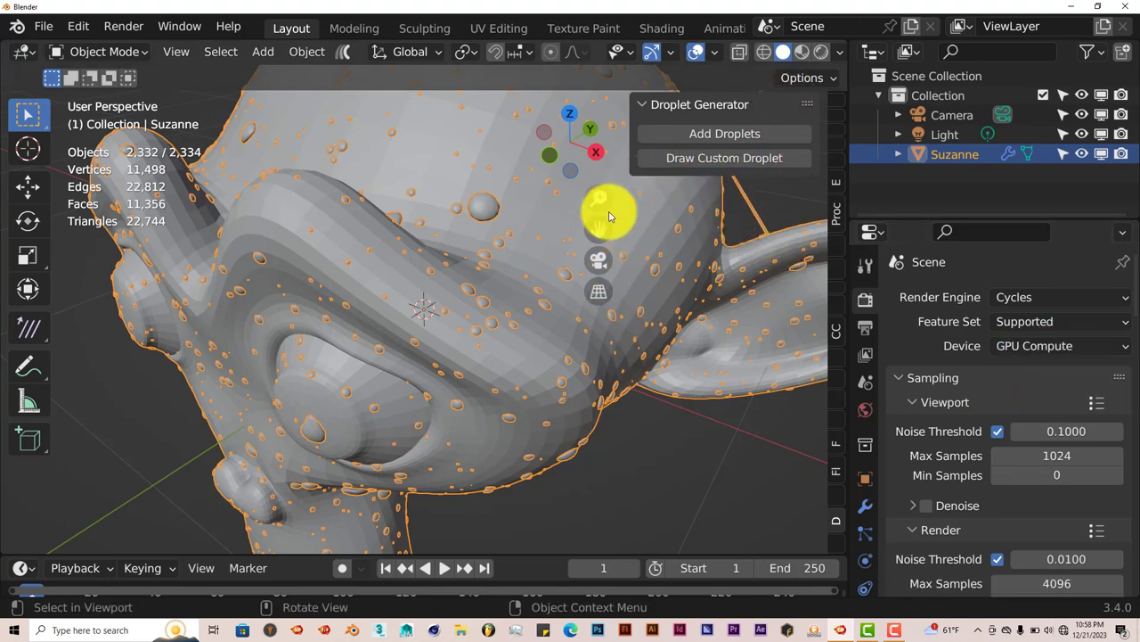
pyautogui.moveTo(600, 229); pyautogui.dragTo(520, 306)
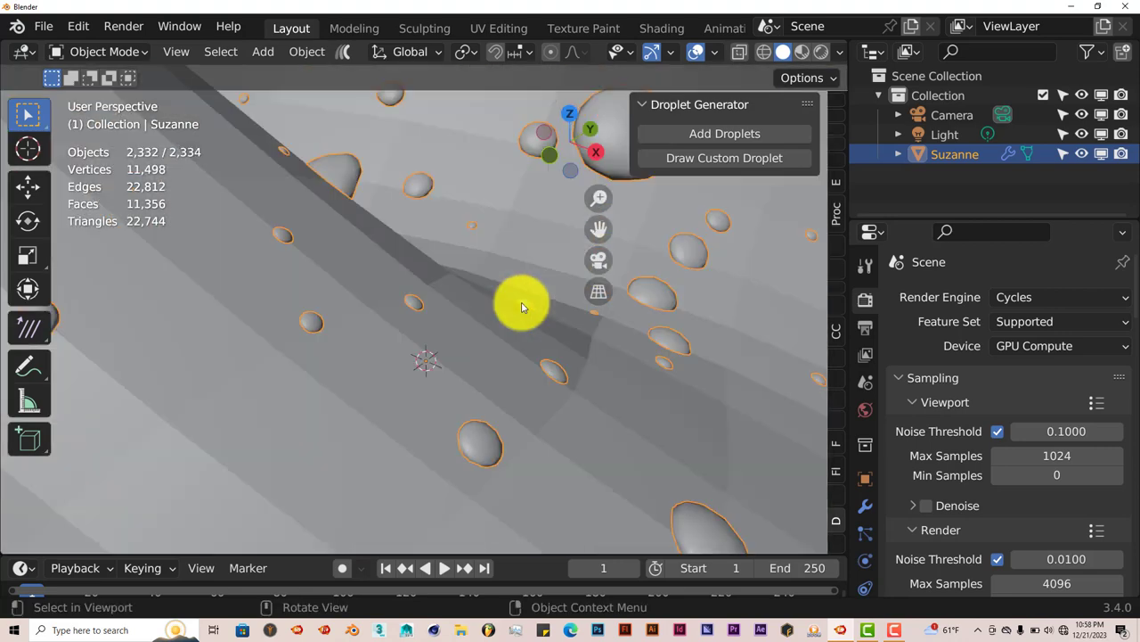
pyautogui.moveTo(603, 234); pyautogui.dragTo(512, 265)
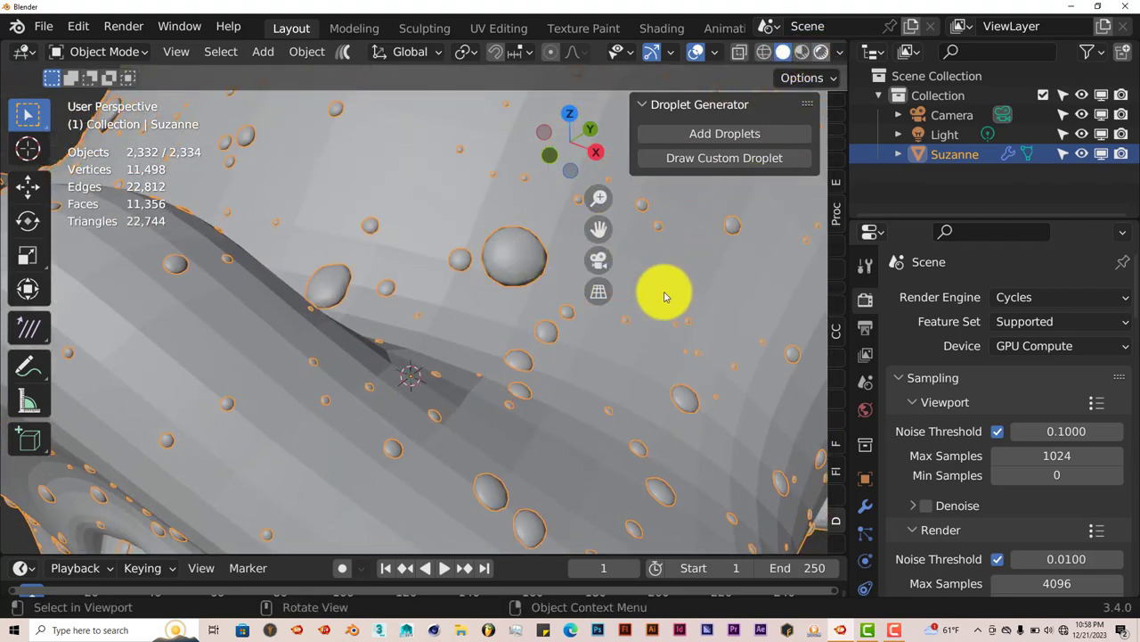
# - Switch the viewport to Cycles rendered shading and zoom in on Suzanne's droplet-covered red surface
pyautogui.press('z')
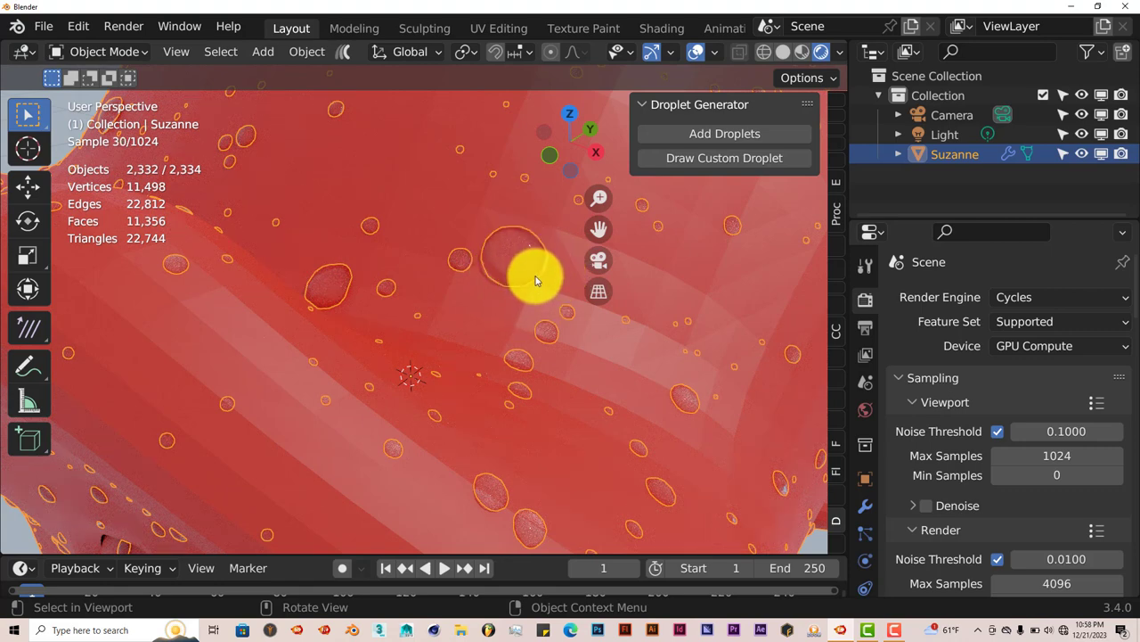
pyautogui.scroll(3, 514, 271)
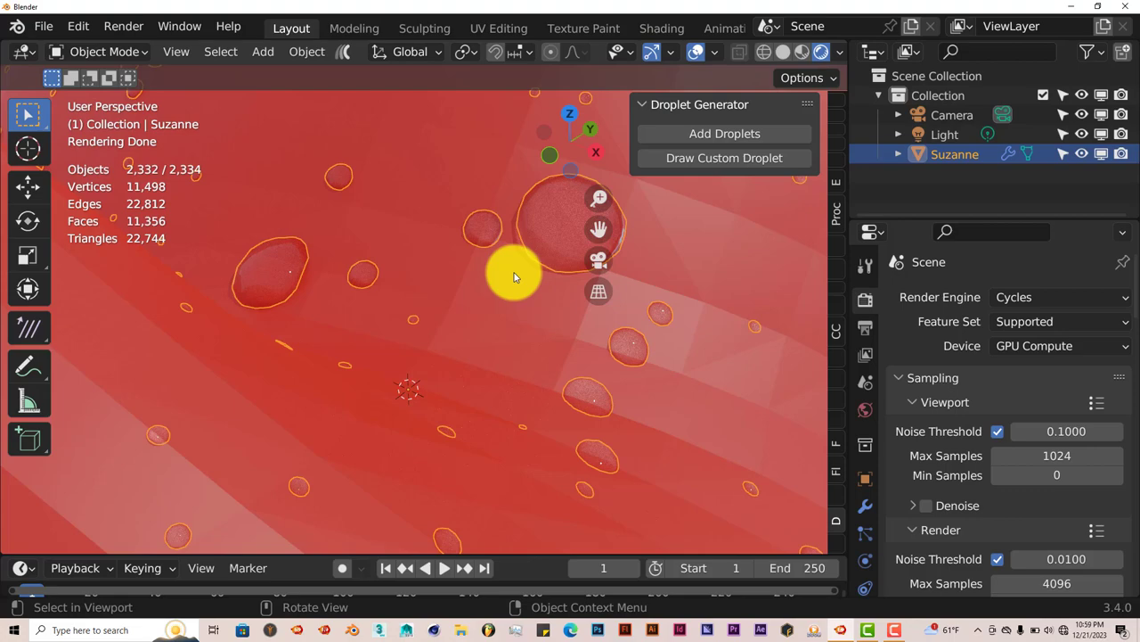
pyautogui.scroll(-5, 515, 277)
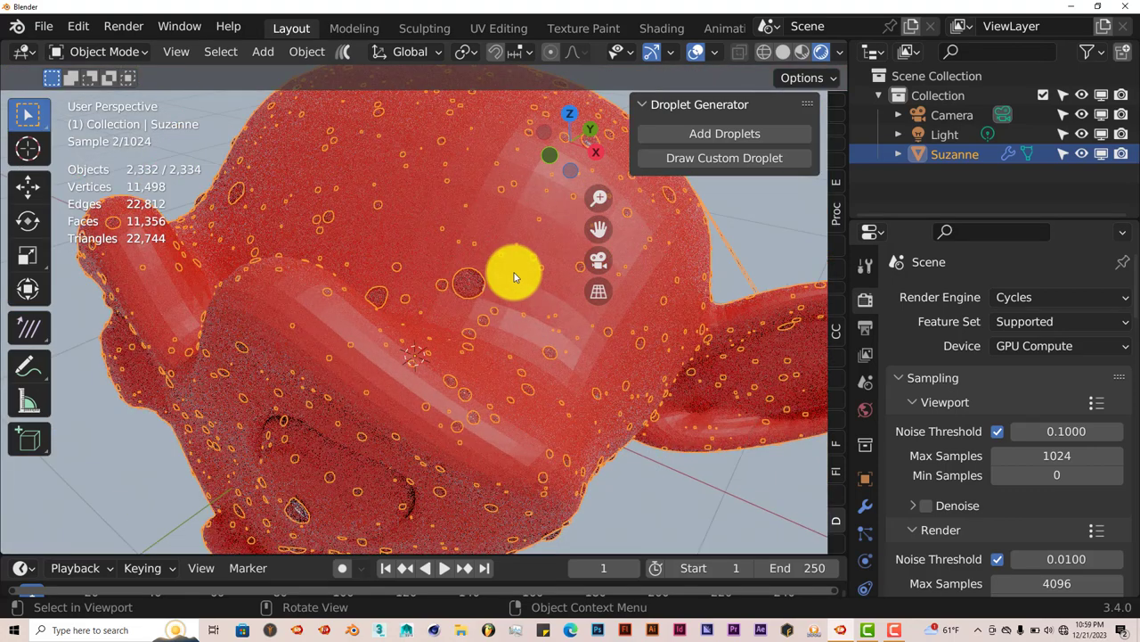